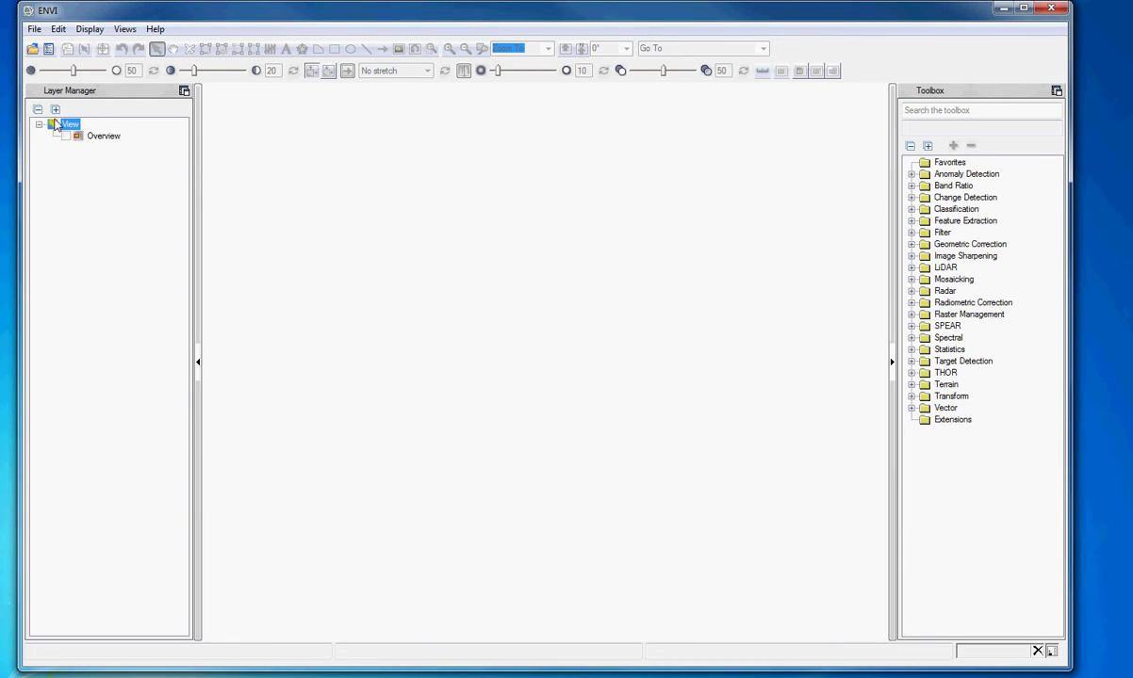
# Browse the Open dialog down to the Lab1Geog115B-Landsat folder, then cancel without opening anything.
pyautogui.click(33, 50)
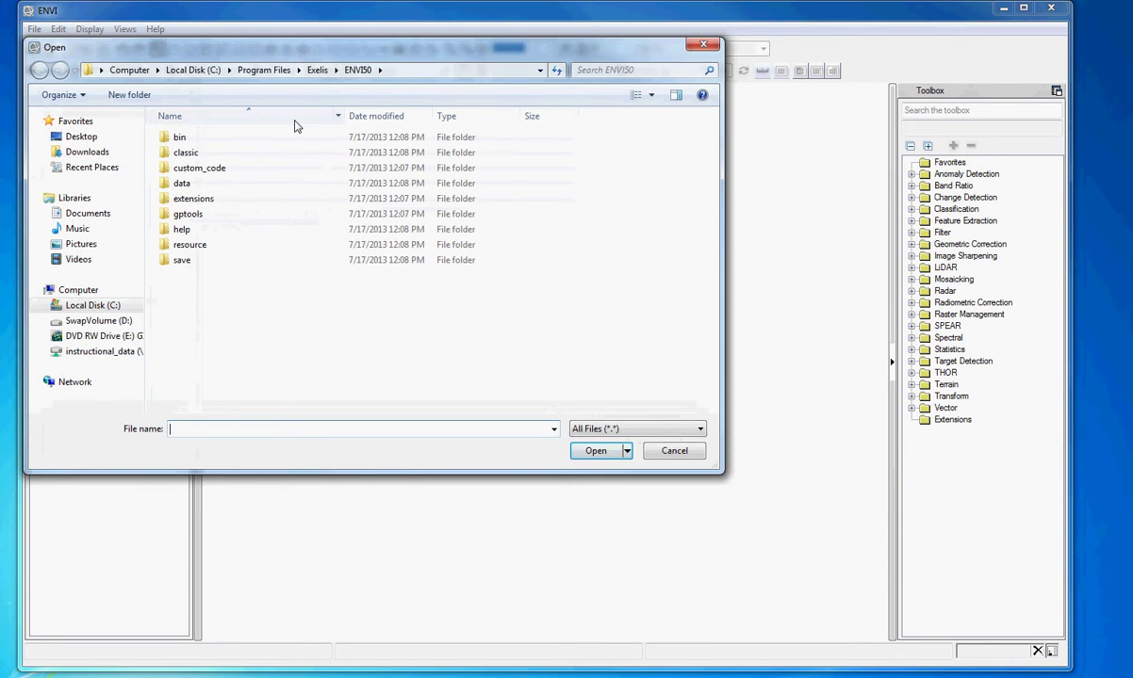
pyautogui.click(198, 72)
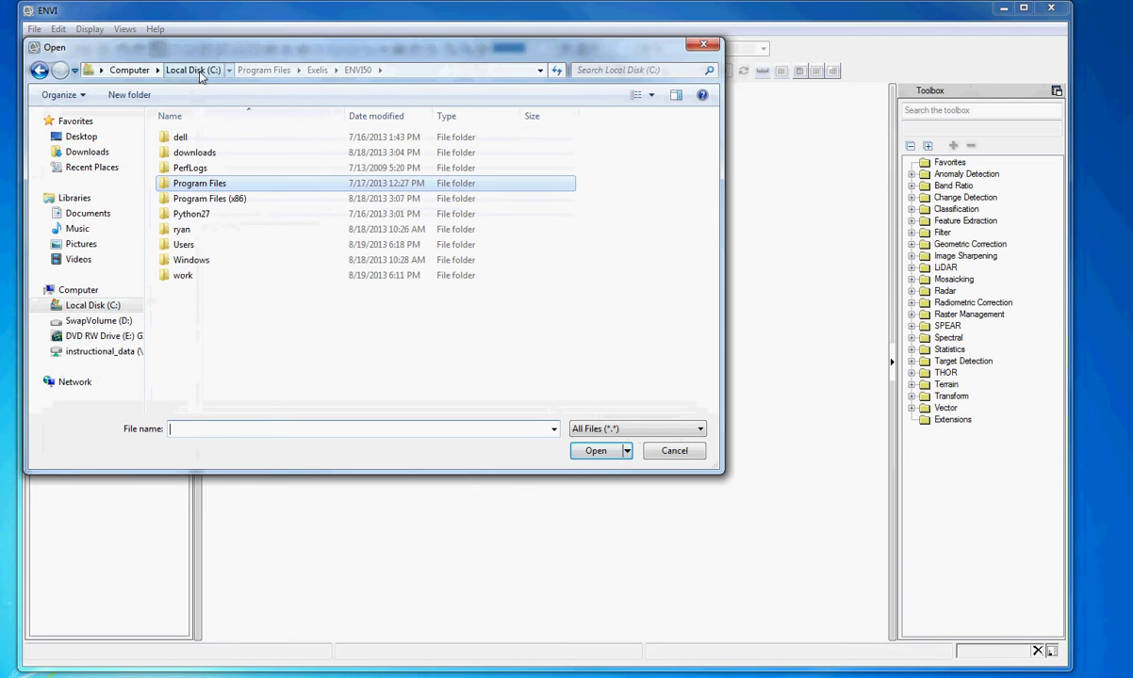
pyautogui.click(181, 279)
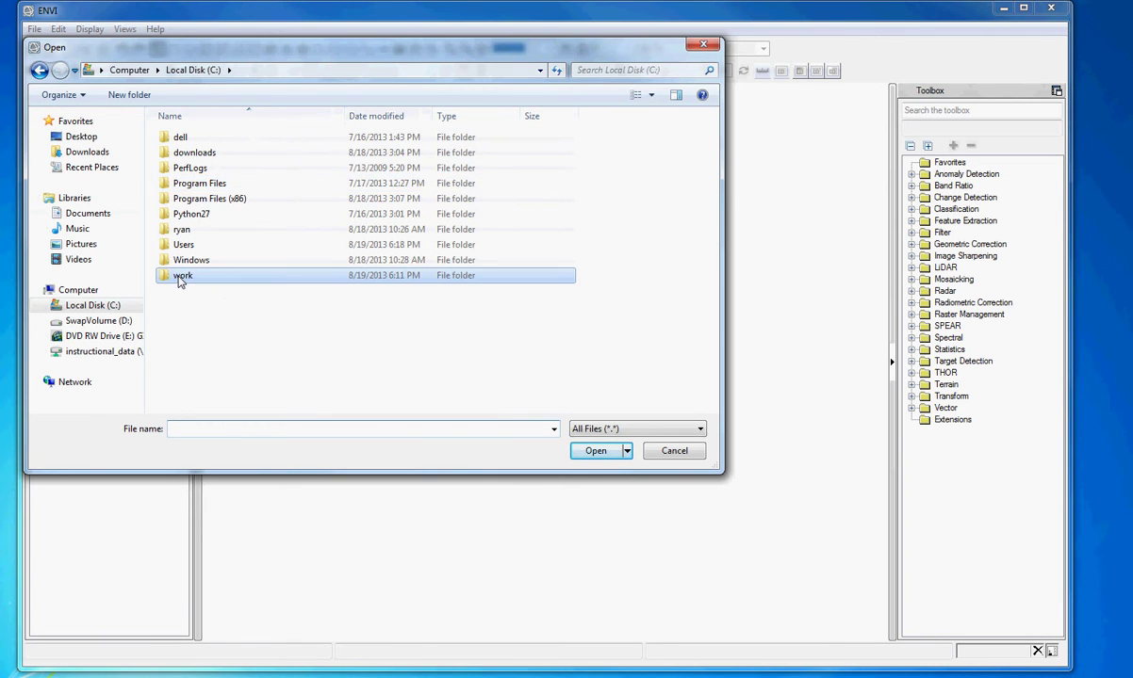
pyautogui.doubleClick(179, 274)
pyautogui.doubleClick(185, 246)
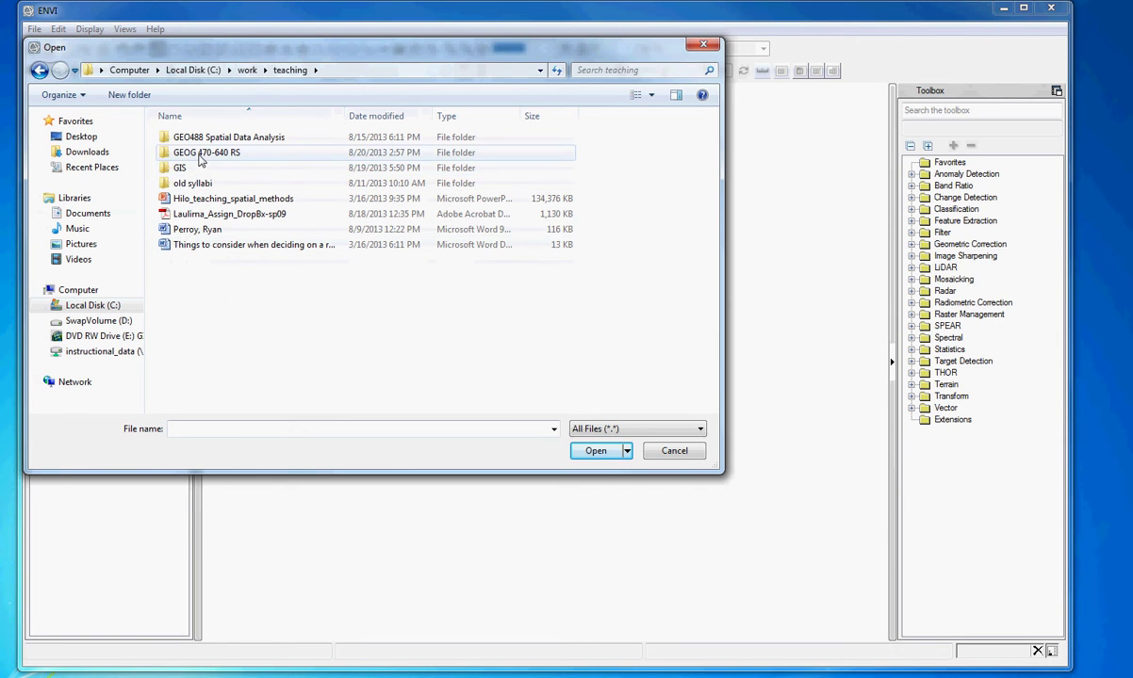
pyautogui.doubleClick(200, 156)
pyautogui.doubleClick(185, 152)
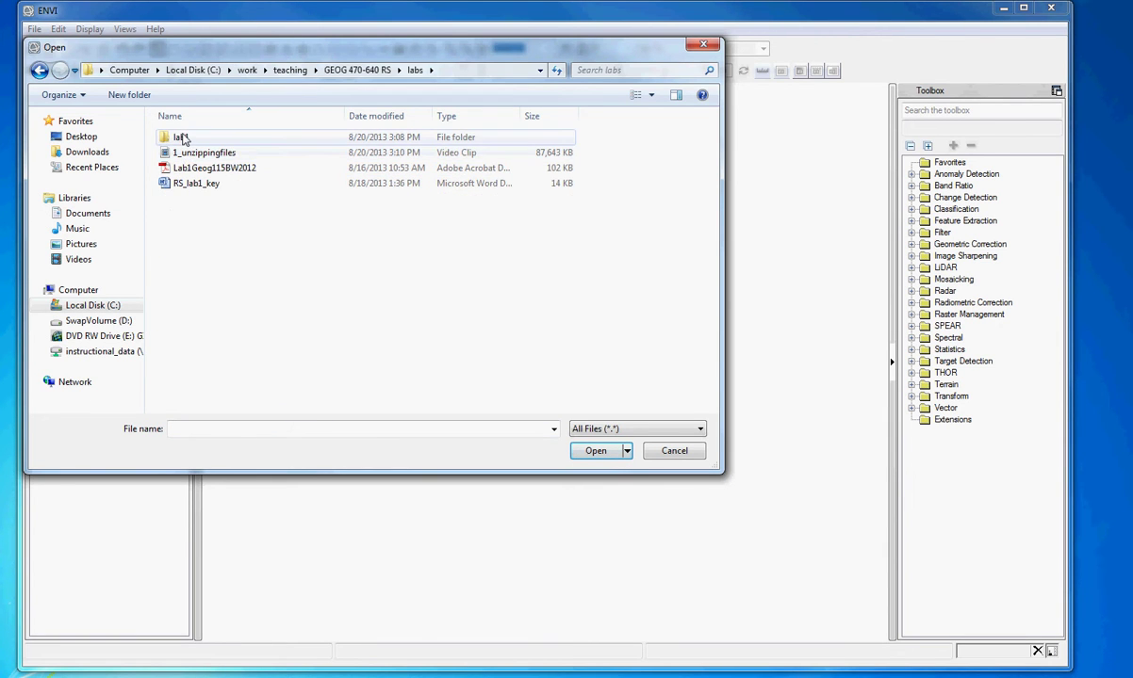
pyautogui.doubleClick(181, 137)
pyautogui.doubleClick(185, 140)
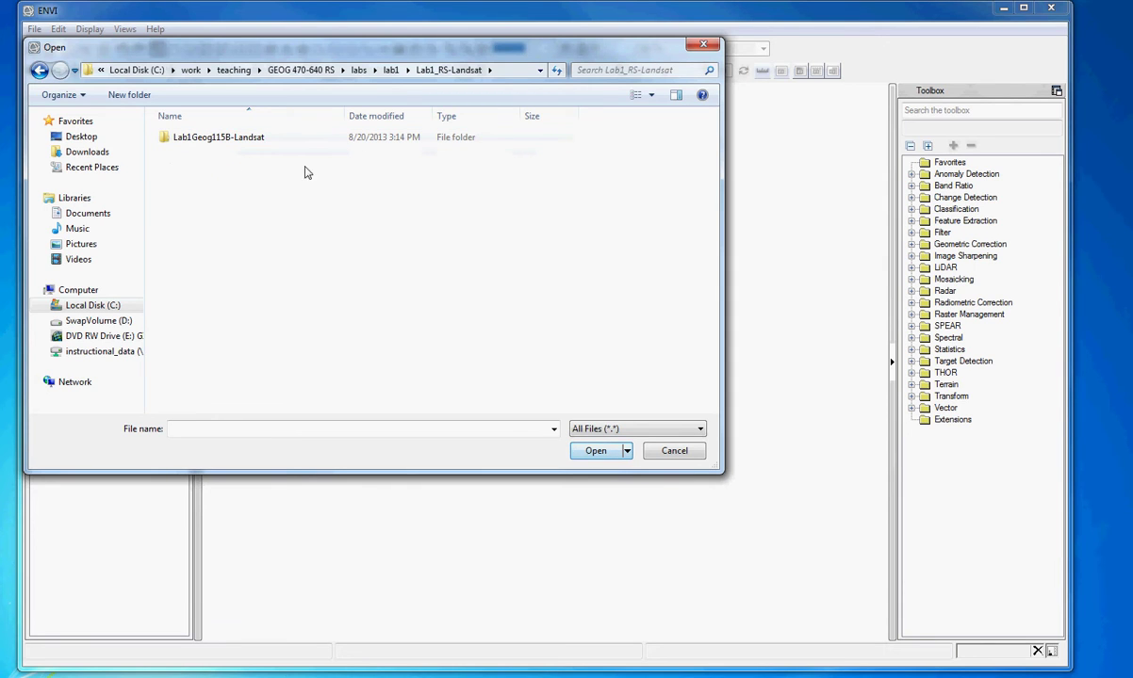
pyautogui.doubleClick(223, 140)
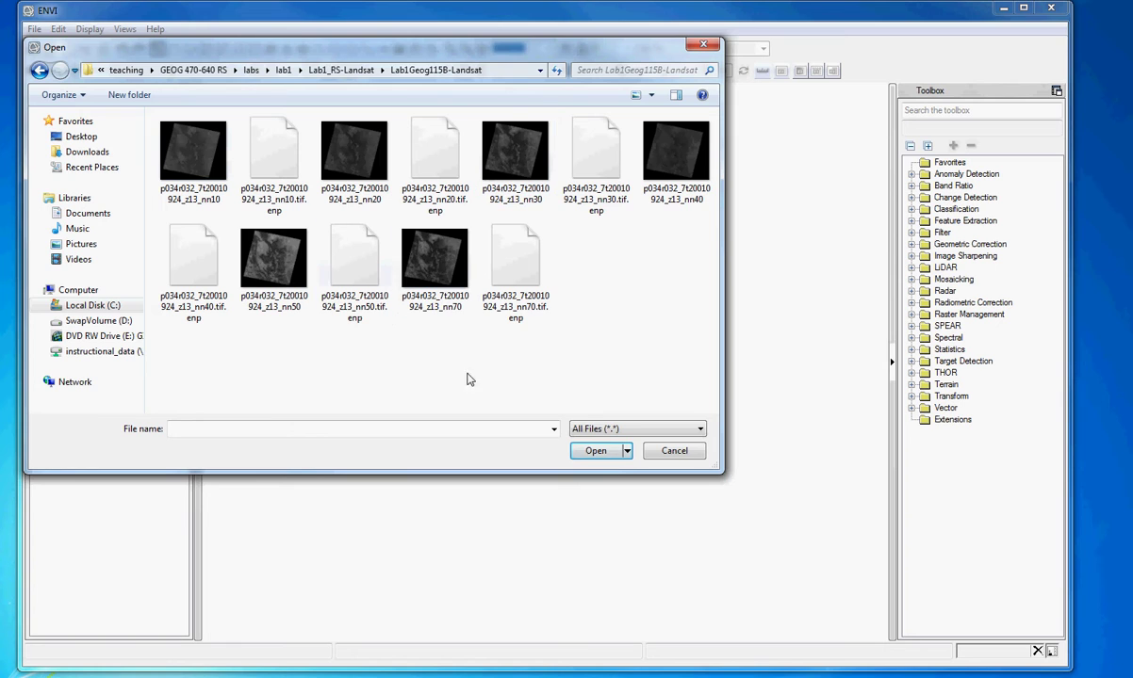
pyautogui.click(671, 452)
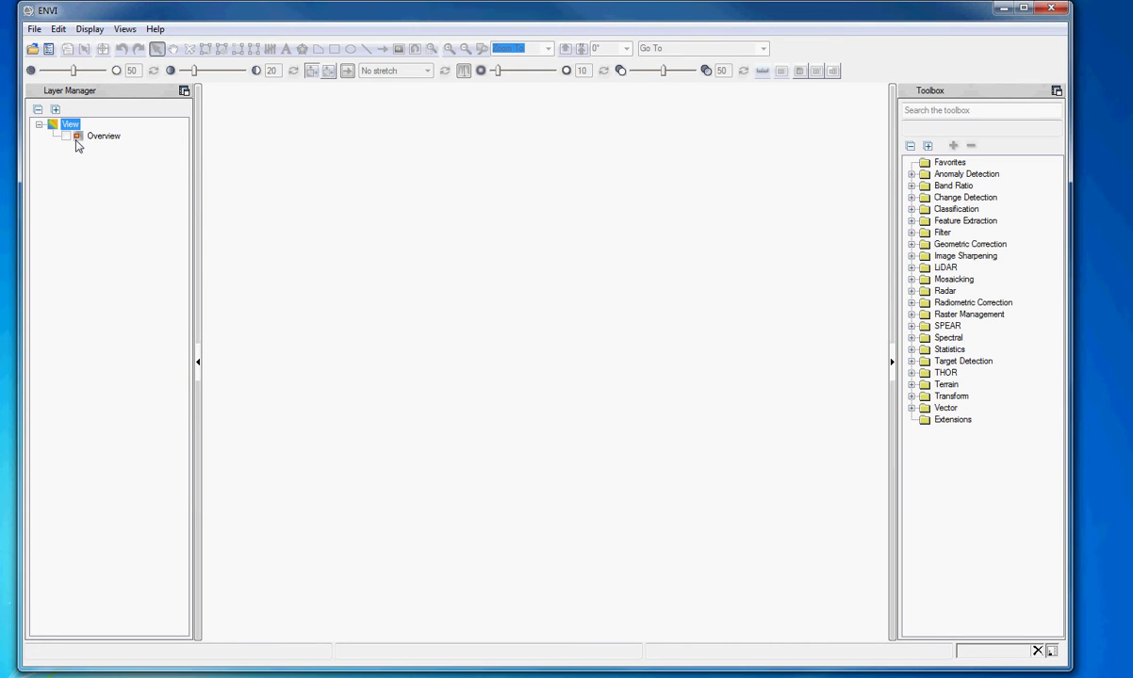
# Bring up the Directories preferences and browse for a new Default Input Directory.
pyautogui.click(32, 30)
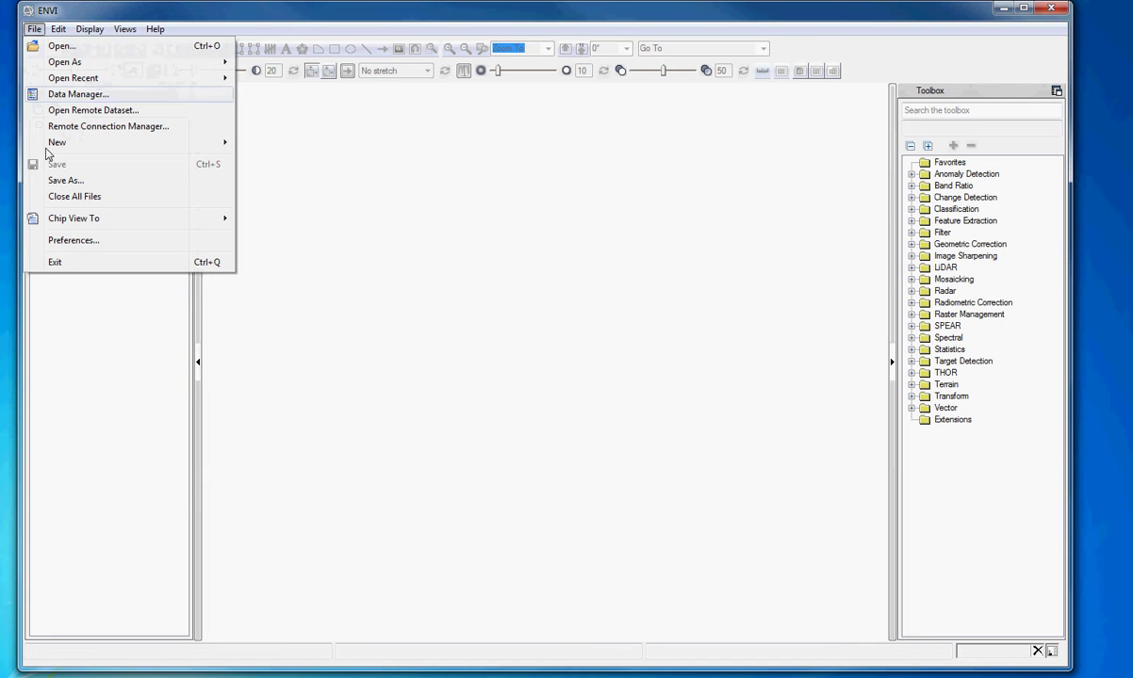
pyautogui.click(70, 243)
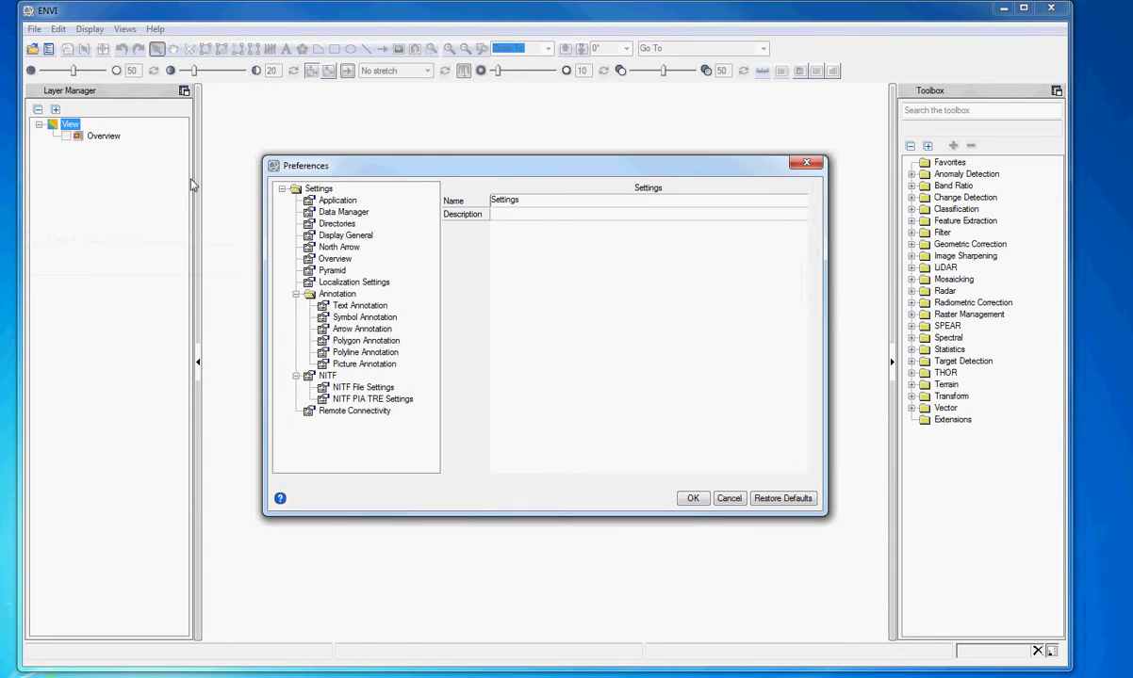
pyautogui.click(338, 224)
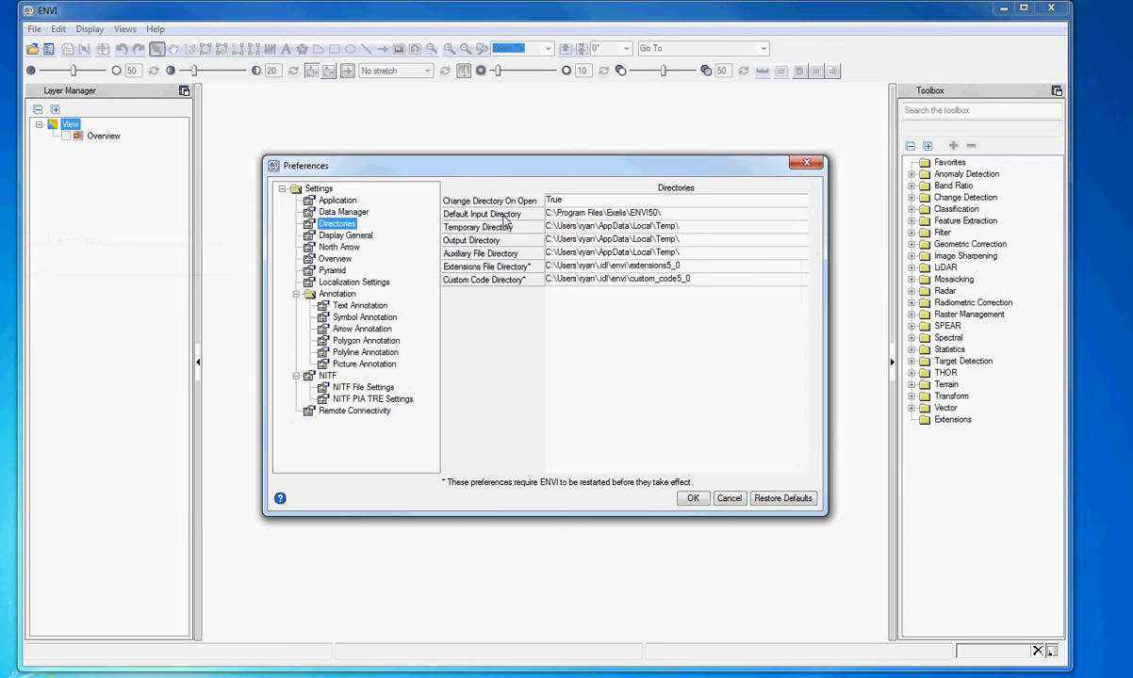
pyautogui.click(585, 216)
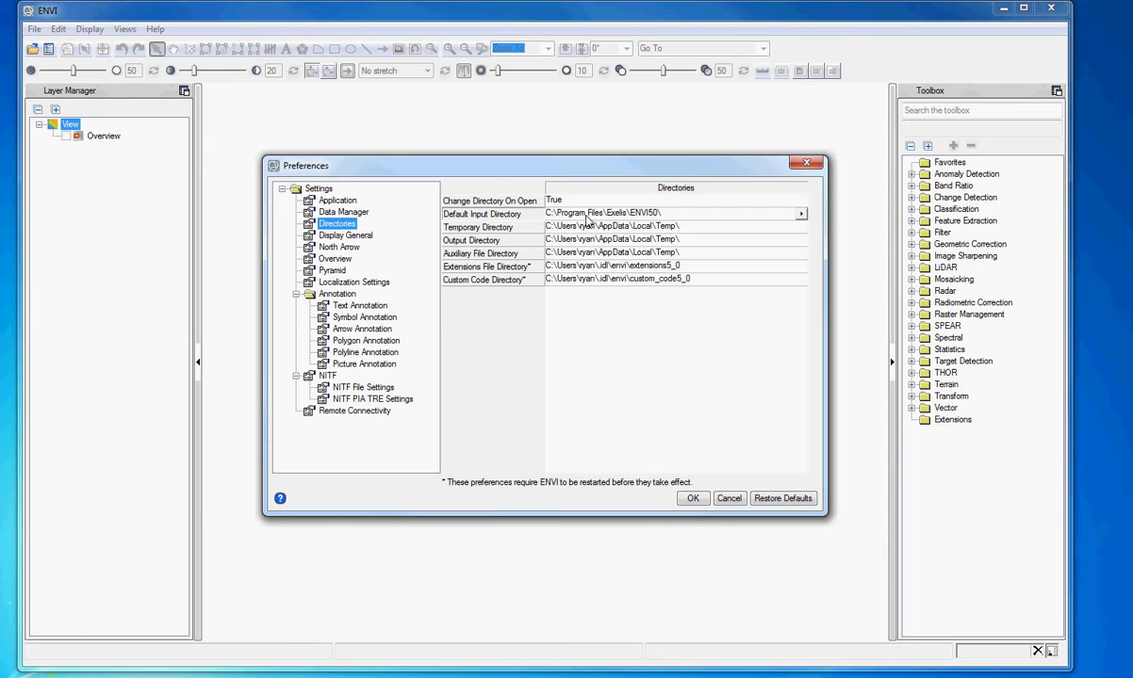
pyautogui.click(800, 214)
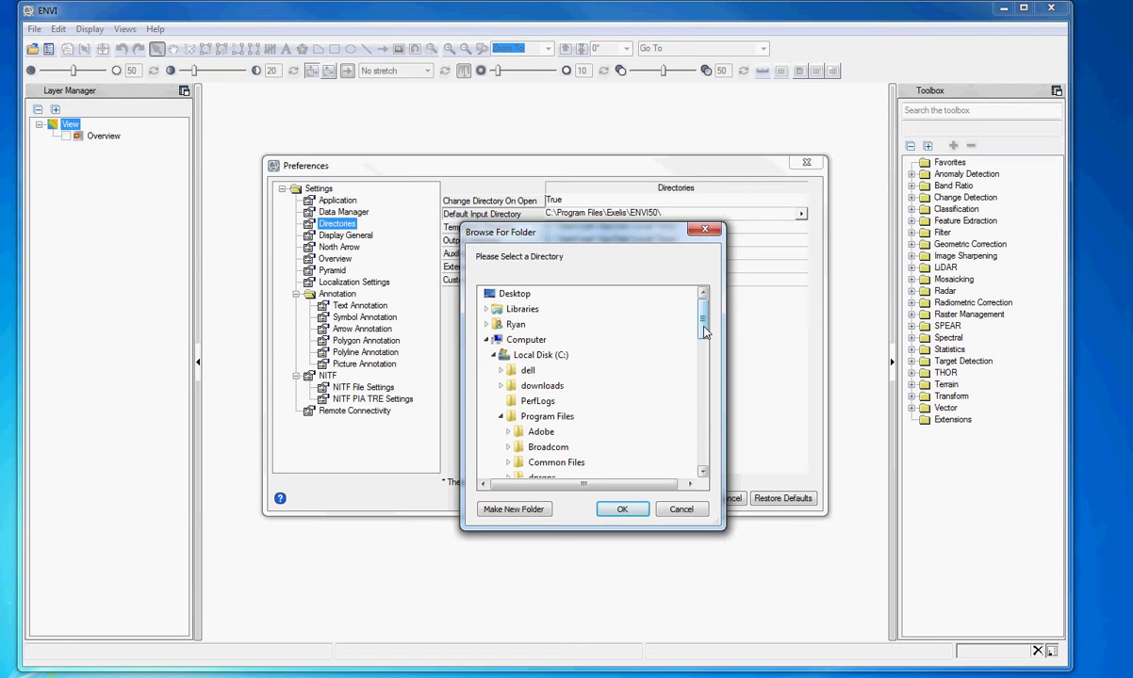
# Choose C:\work\teaching\GEOG 470-640 RS\labs\lab1 as the default input folder.
pyautogui.moveTo(702, 329); pyautogui.dragTo(727, 458)
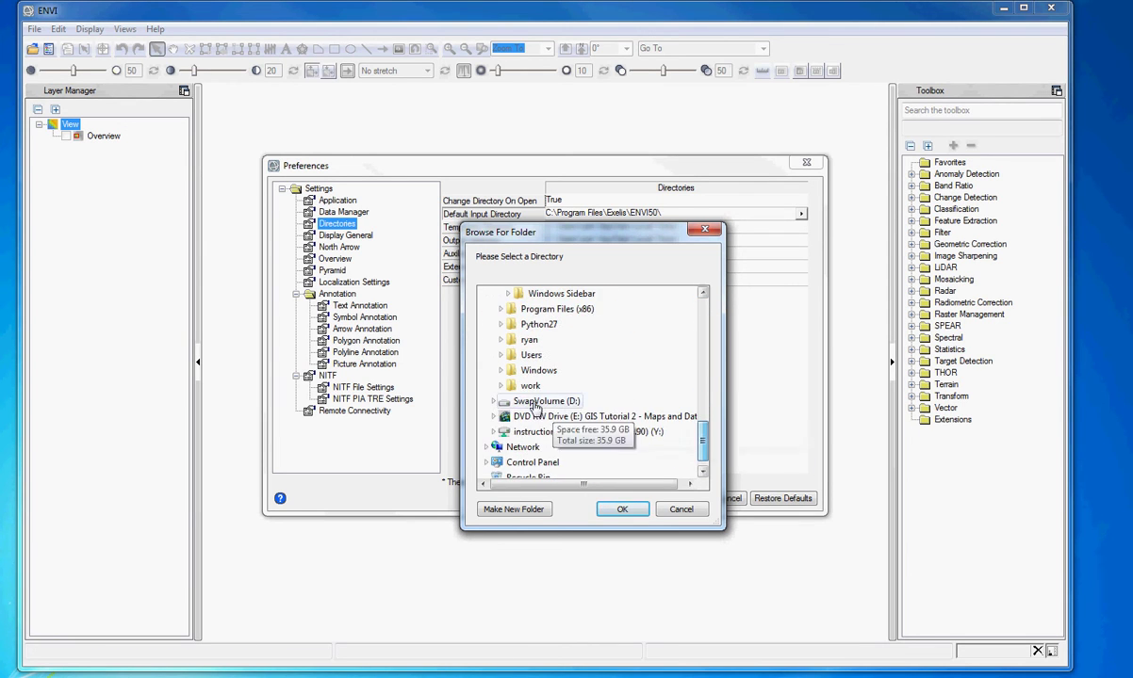
pyautogui.click(499, 388)
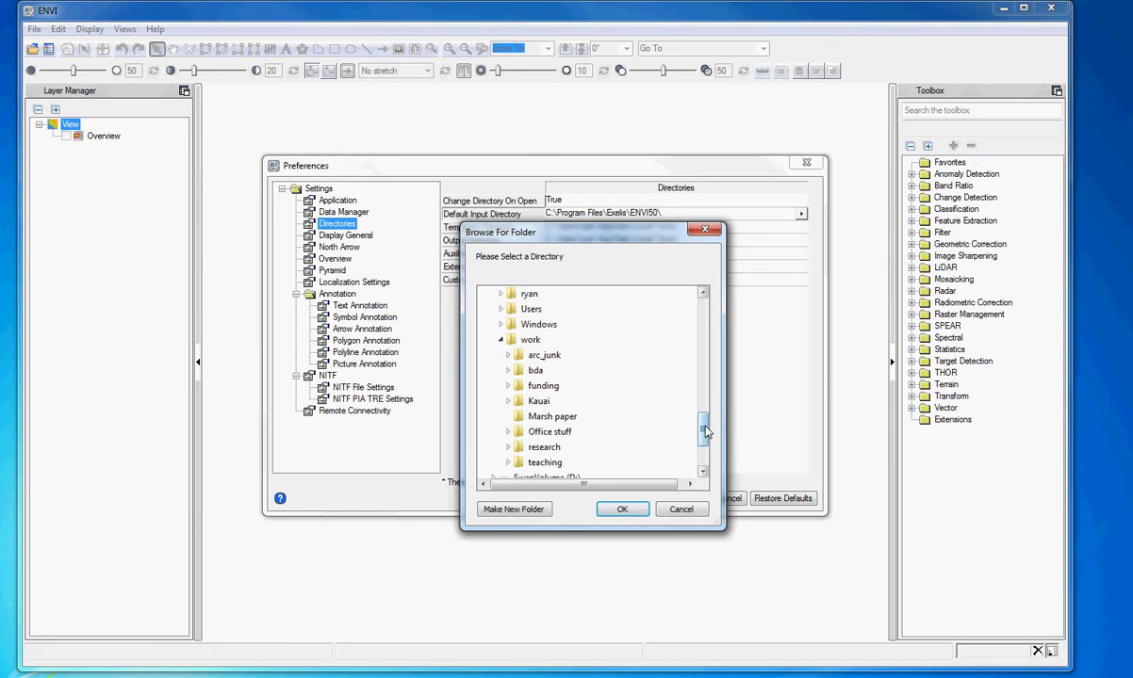
pyautogui.moveTo(706, 430); pyautogui.dragTo(707, 440)
pyautogui.click(508, 416)
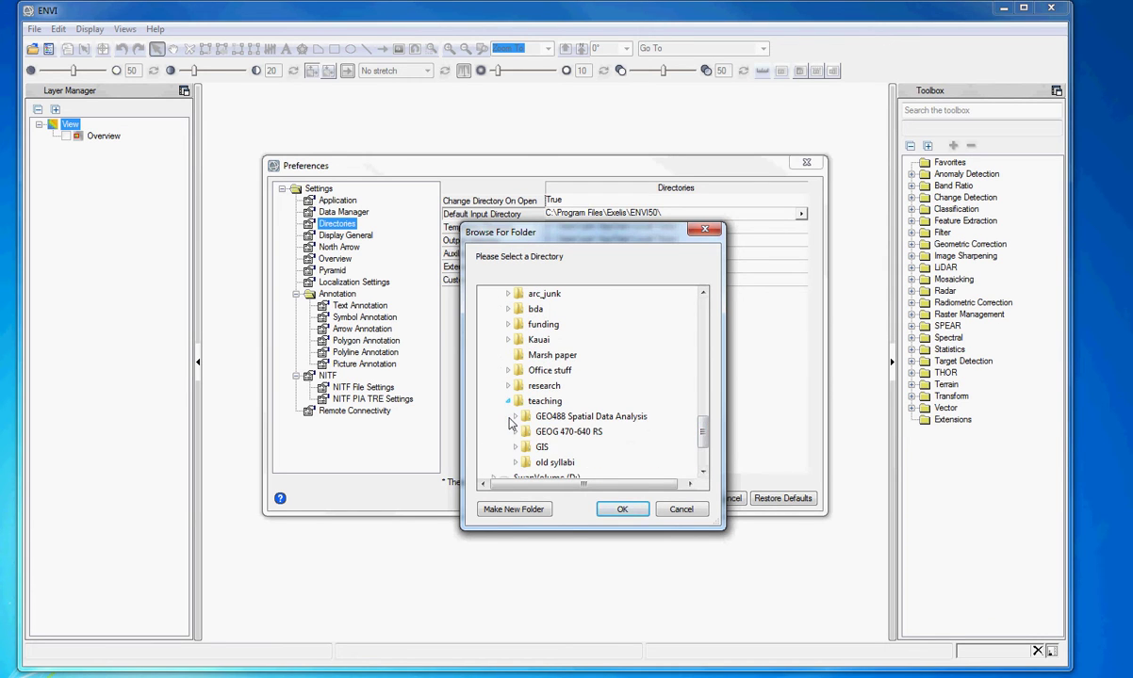
pyautogui.scroll(-1, 696, 429)
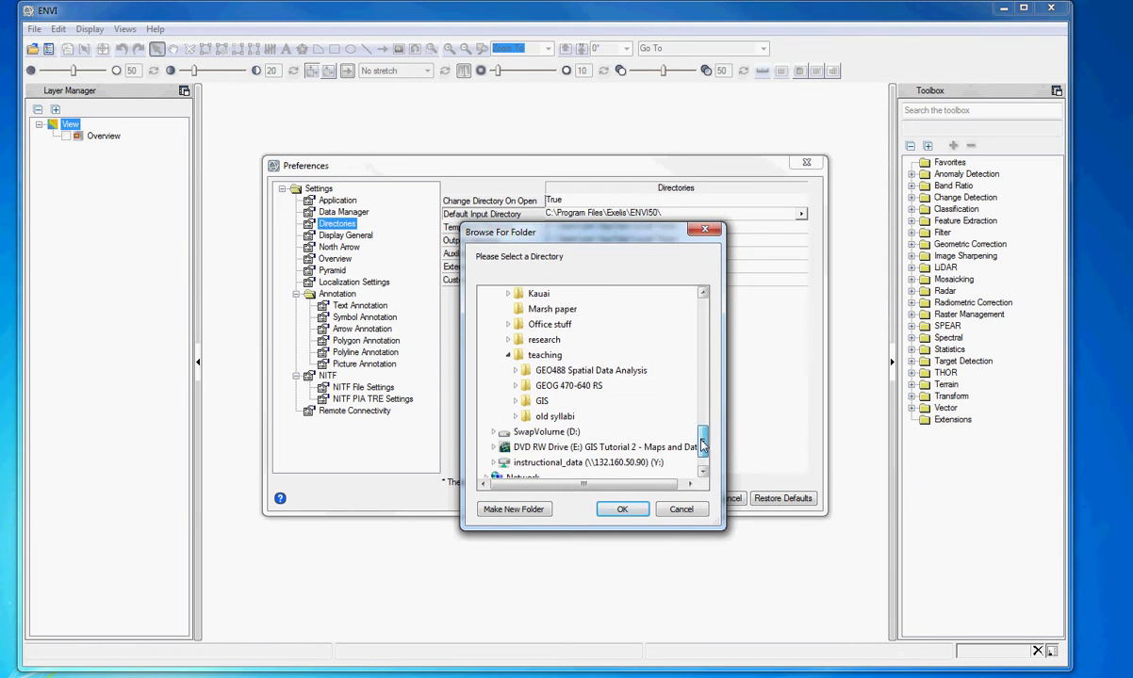
pyautogui.click(515, 385)
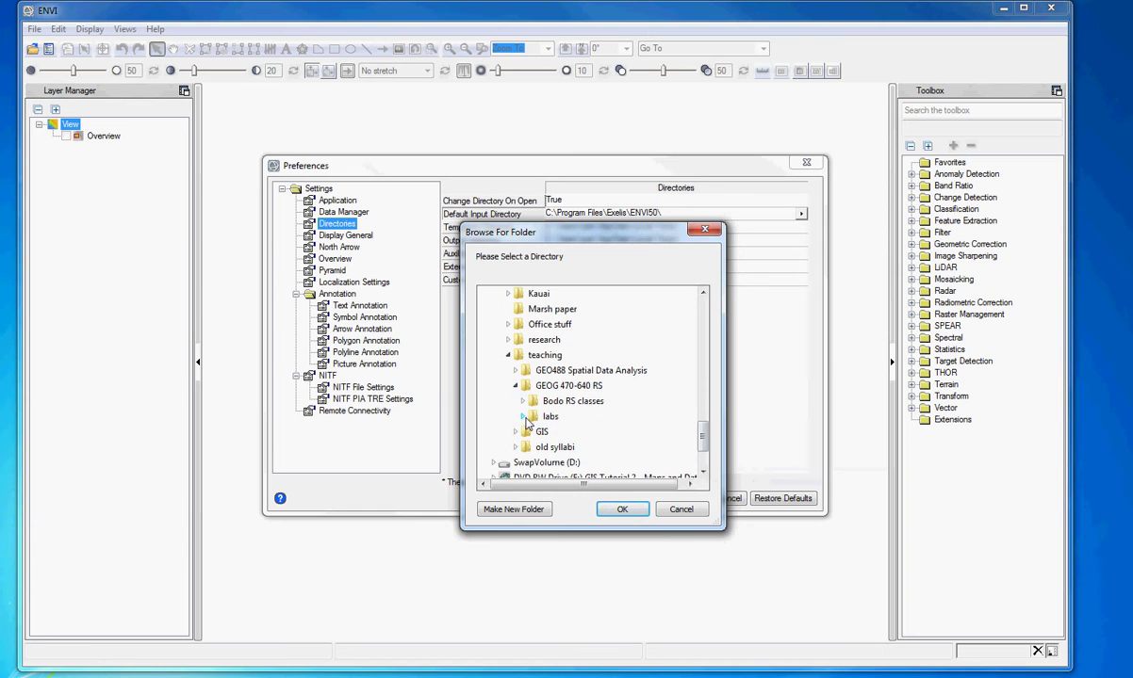
pyautogui.click(523, 416)
pyautogui.click(559, 433)
pyautogui.click(622, 509)
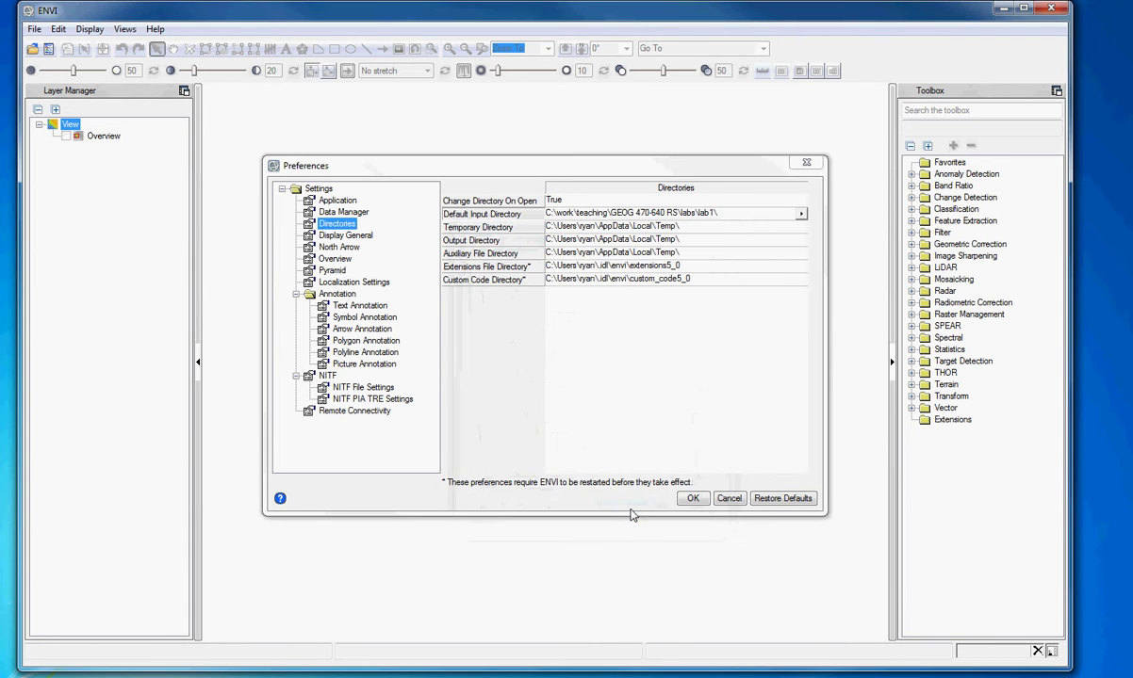
# Apply the preferences, then list the Lab1Geog115B-Landsat folder in details view sorted by type.
pyautogui.click(692, 499)
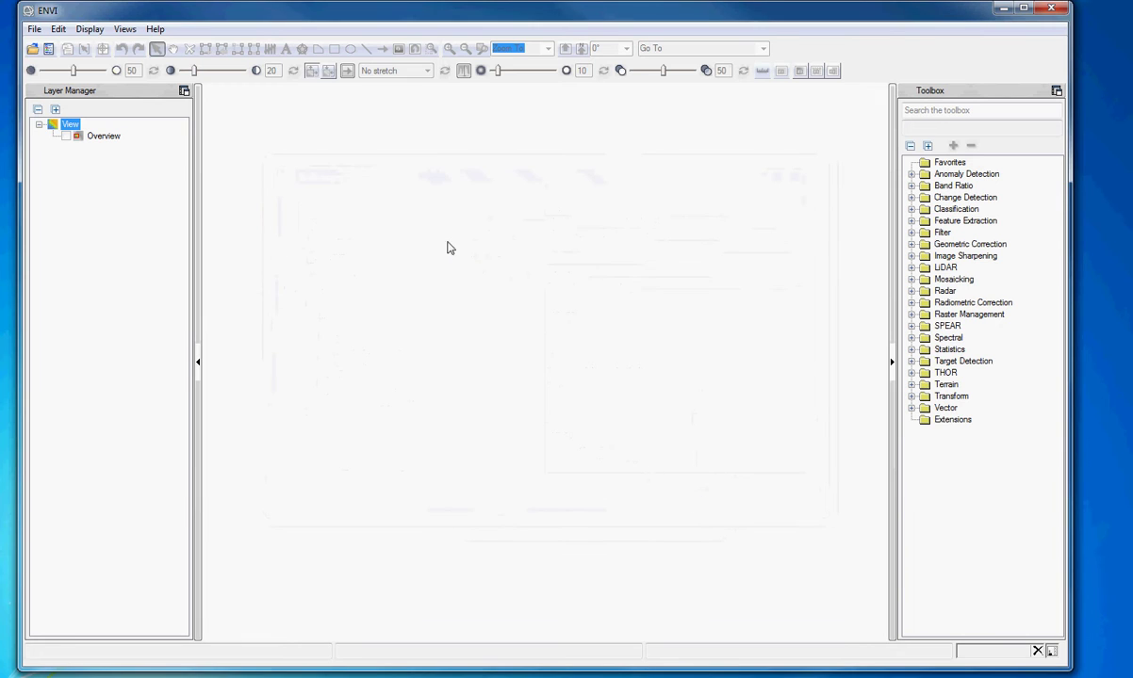
pyautogui.click(33, 48)
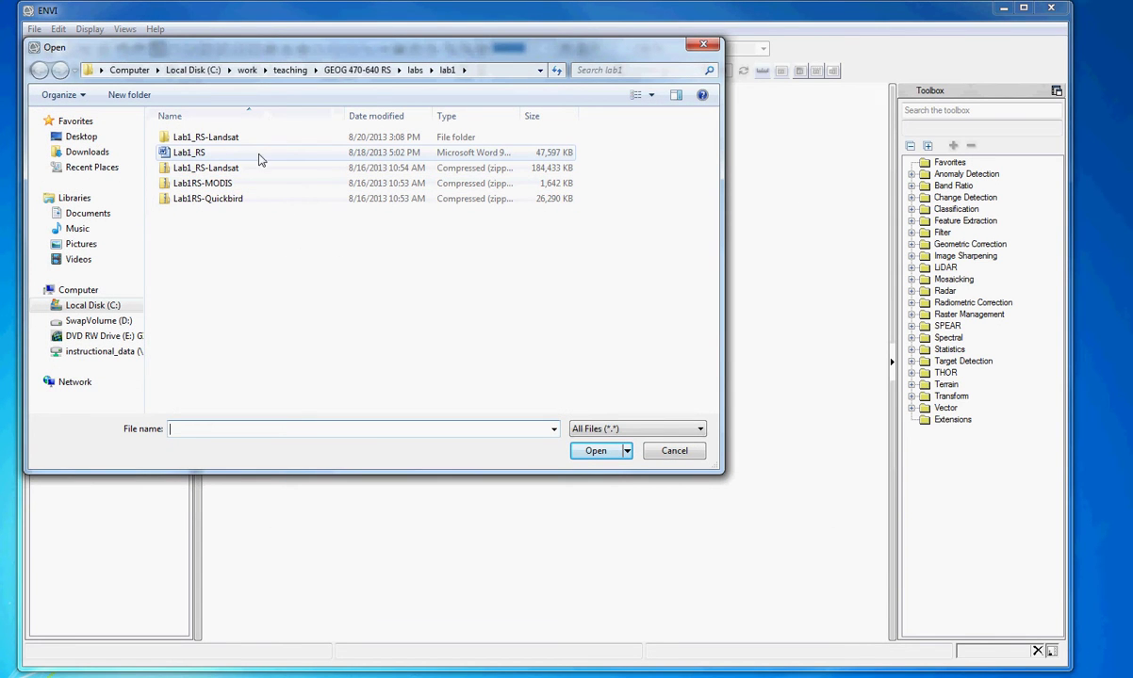
pyautogui.doubleClick(198, 140)
pyautogui.doubleClick(200, 141)
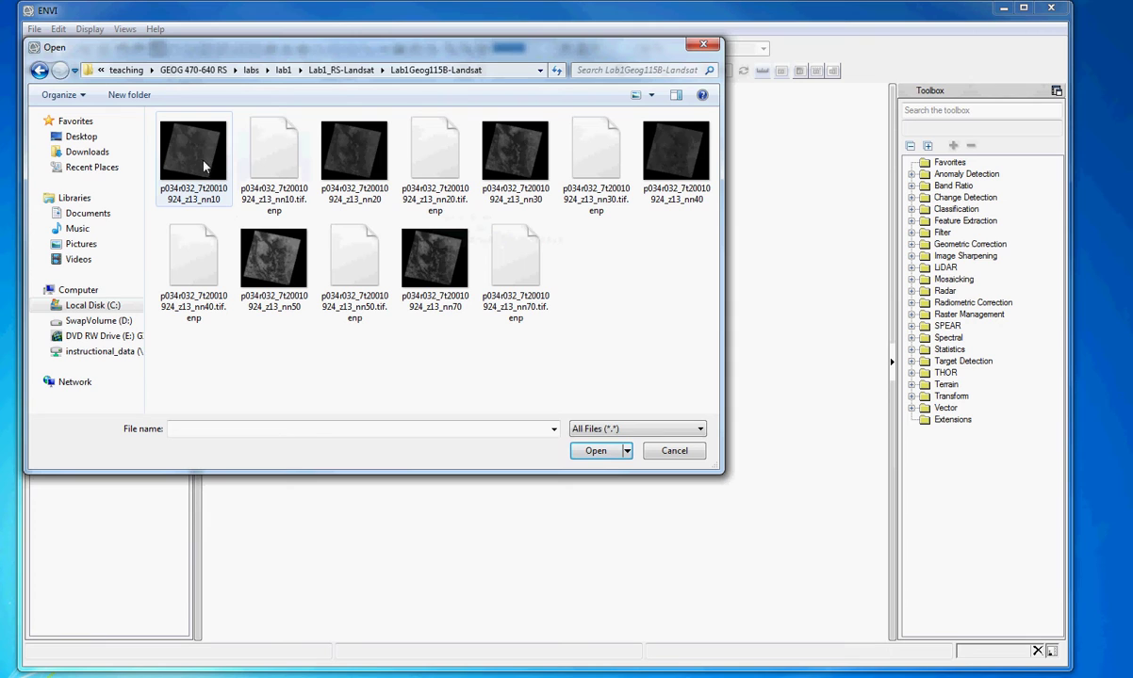
pyautogui.click(651, 95)
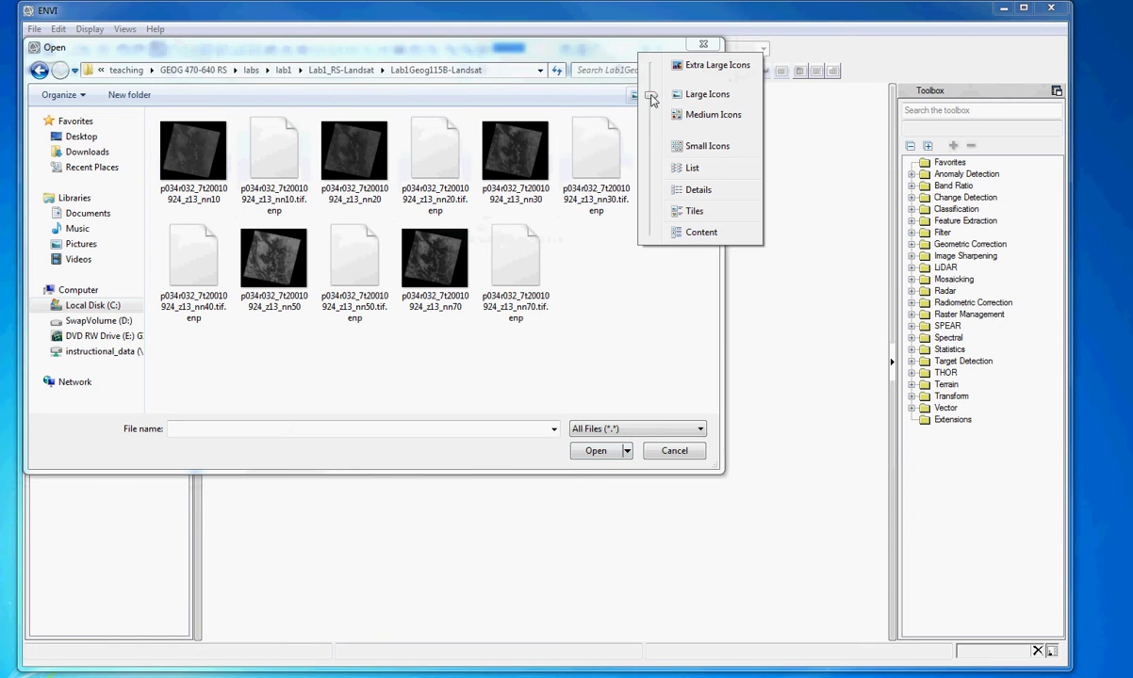
pyautogui.click(650, 189)
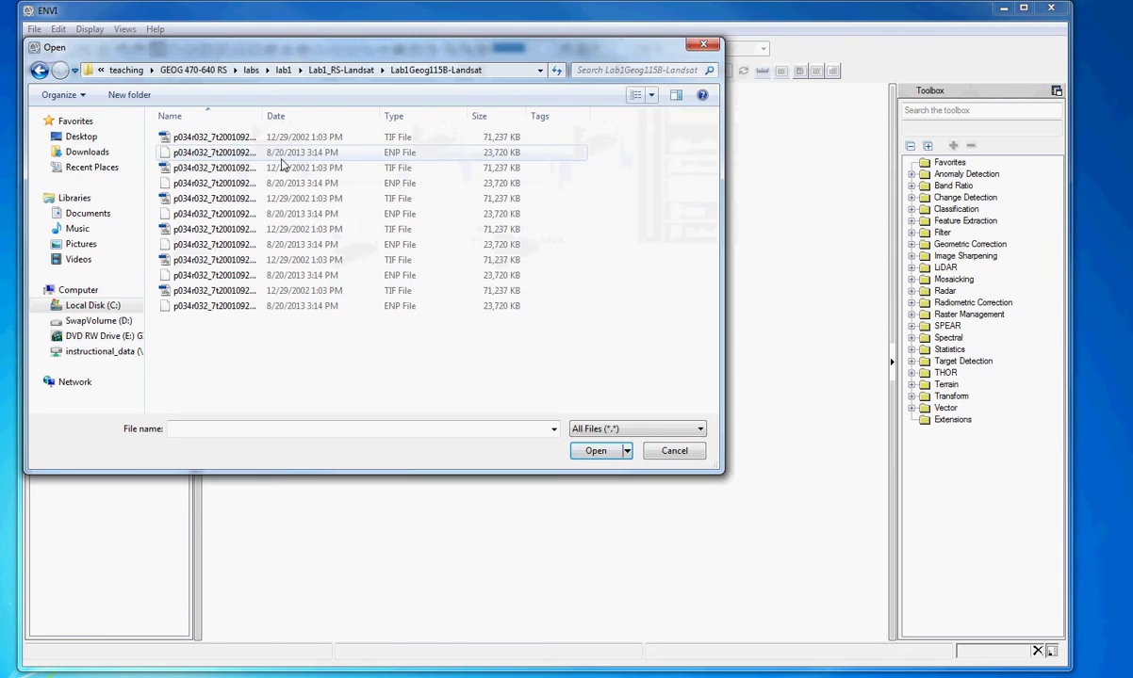
pyautogui.click(438, 116)
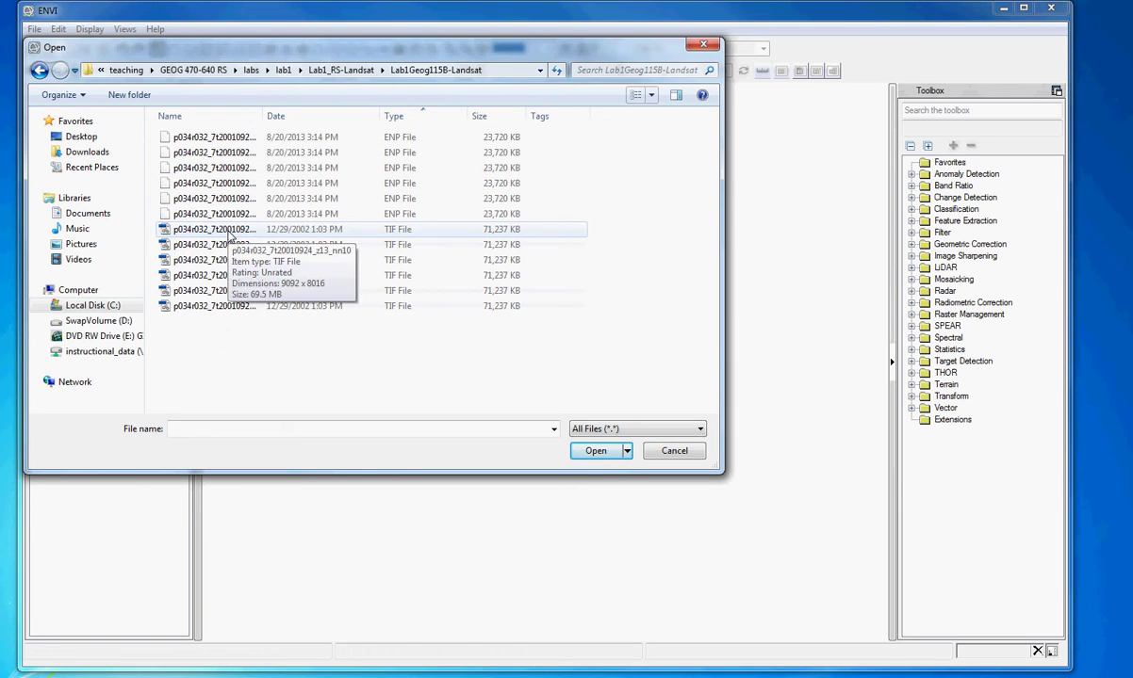
# Select the six TIF band files and load them into ENVI.
pyautogui.click(229, 233)
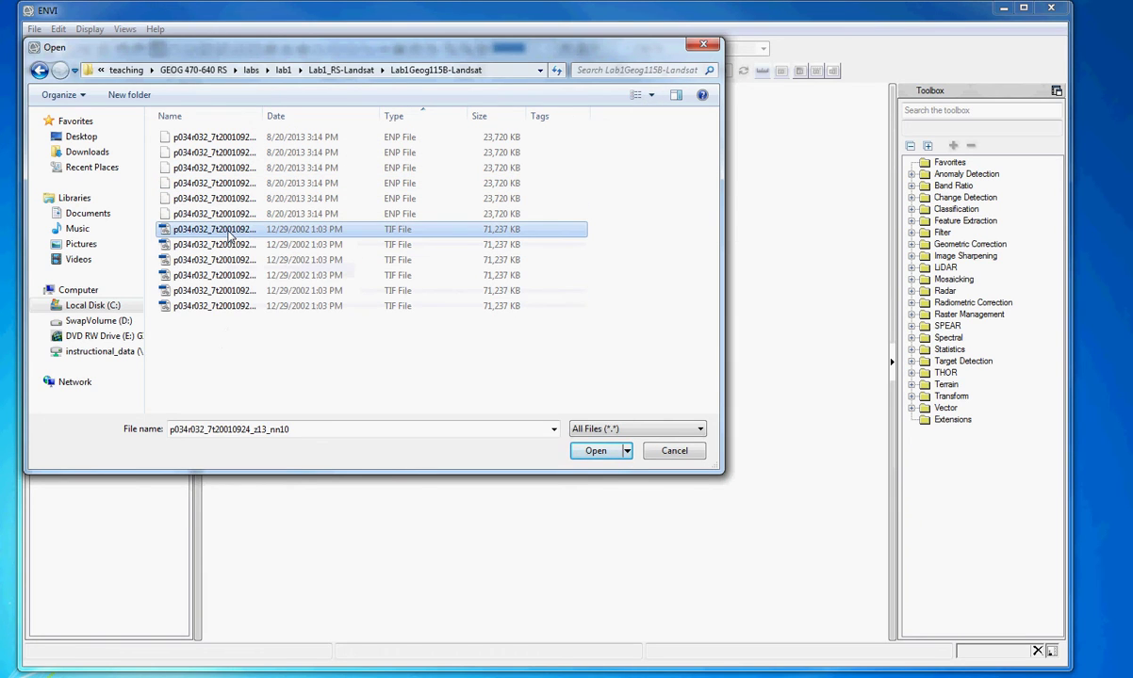
pyautogui.keyDown('shift'); pyautogui.click(227, 305); pyautogui.keyUp('shift')
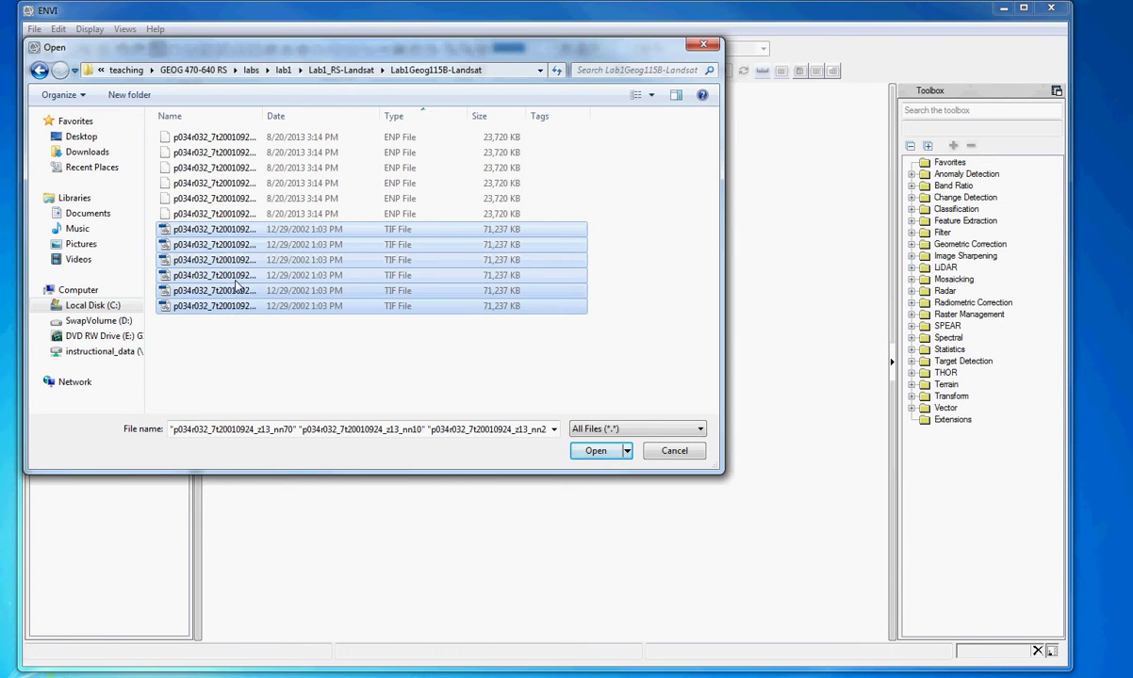
pyautogui.click(593, 451)
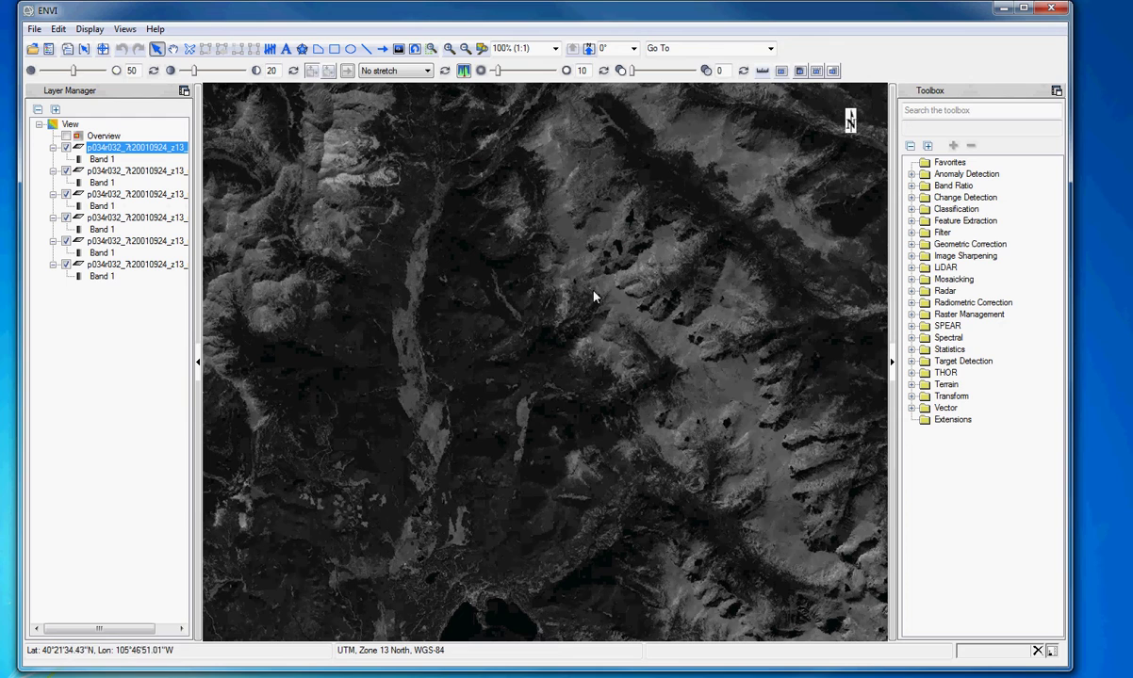
# Hide the band layers one by one until the view is blank, then show the first layer again.
pyautogui.click(65, 241)
pyautogui.click(65, 218)
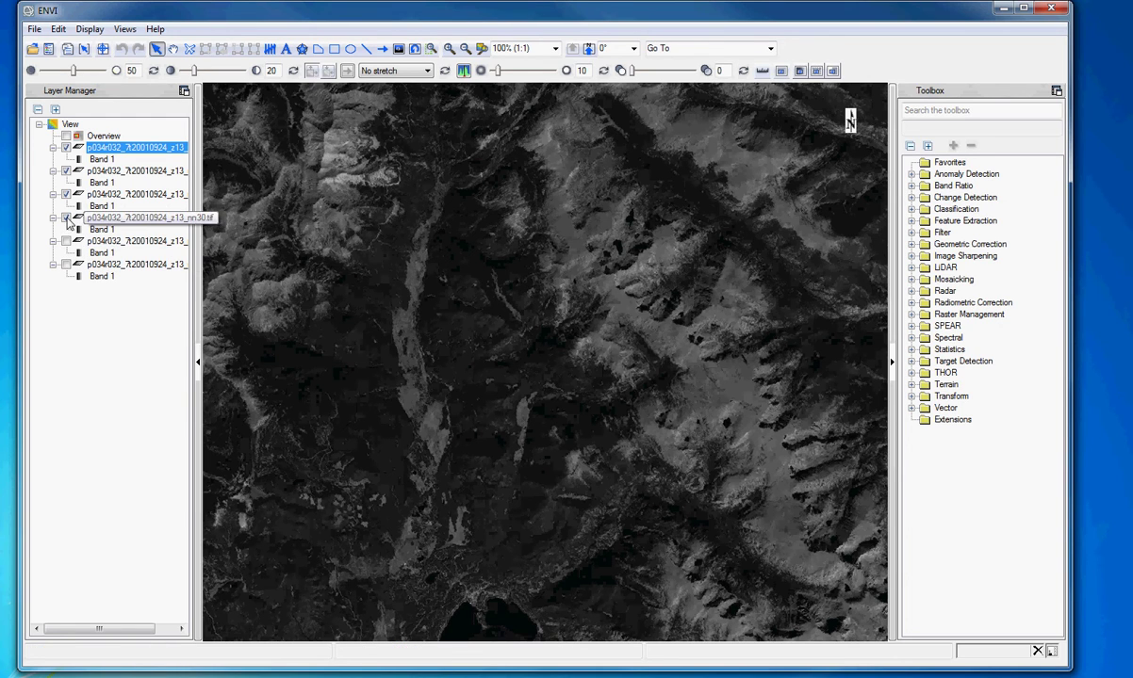
pyautogui.click(65, 194)
pyautogui.click(65, 171)
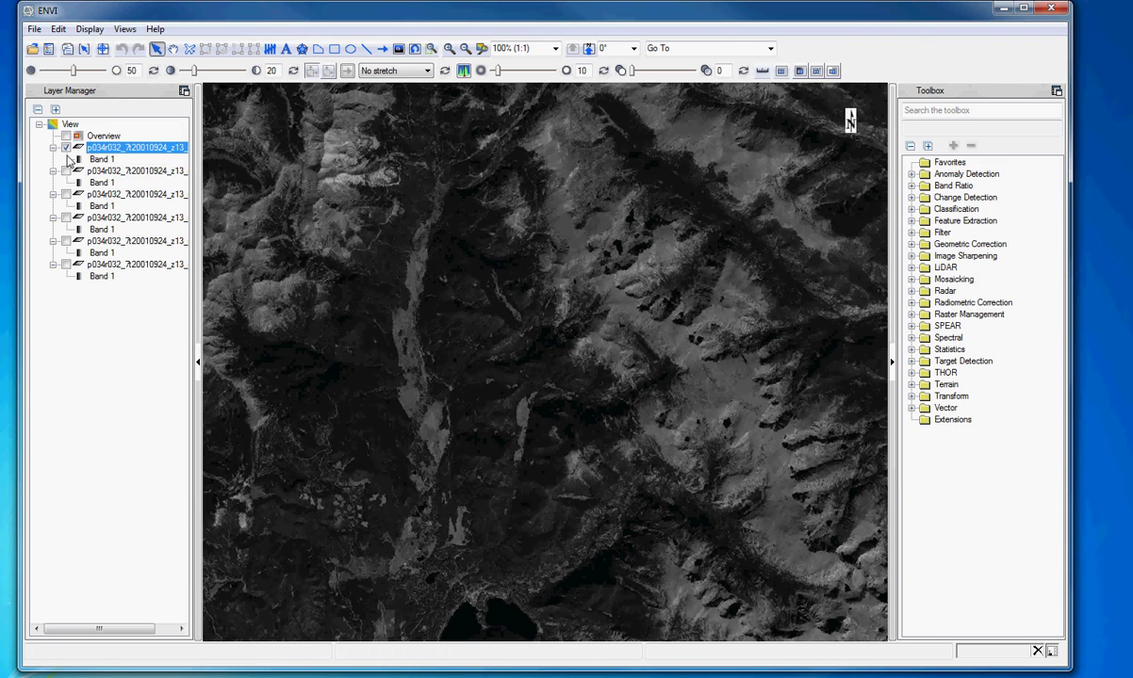
pyautogui.click(65, 147)
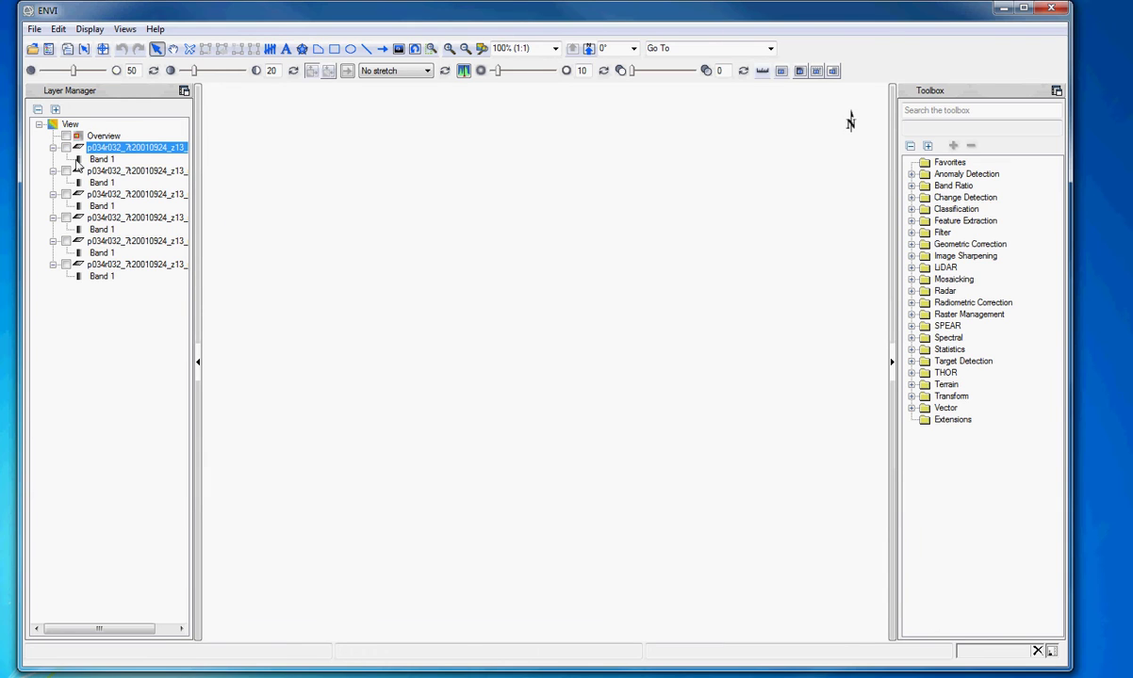
pyautogui.click(66, 148)
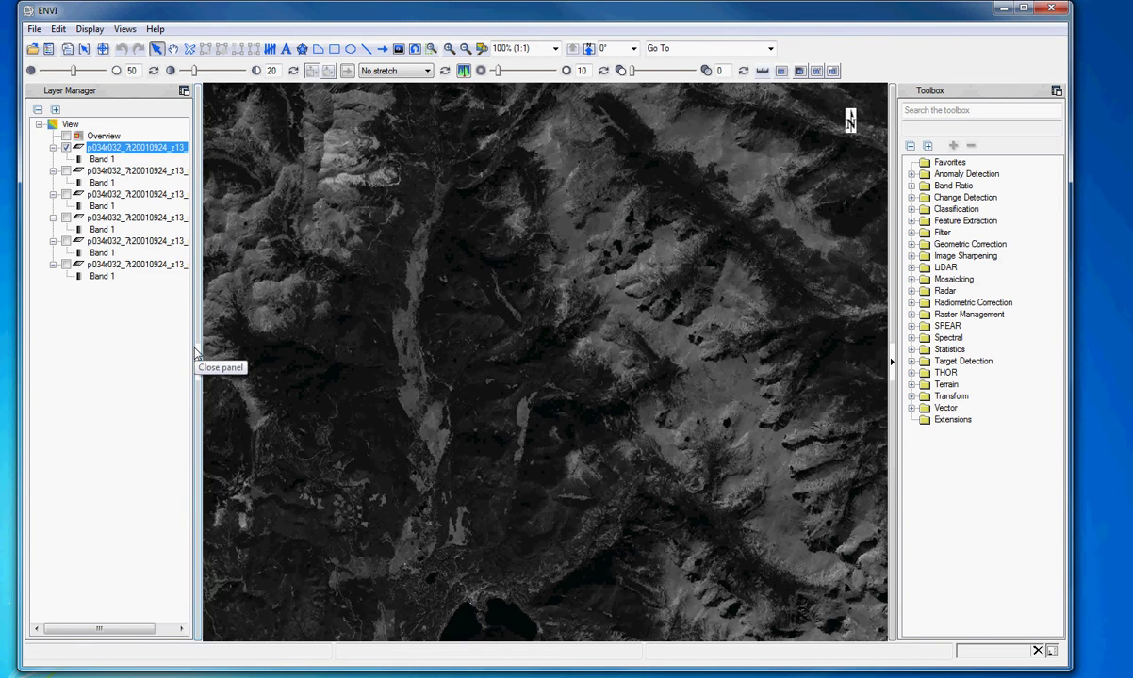
# Widen the layer list and toggle nn70, nn50, nn40 and nn10 individually, leaving all bands hidden.
pyautogui.moveTo(145, 628); pyautogui.dragTo(168, 638)
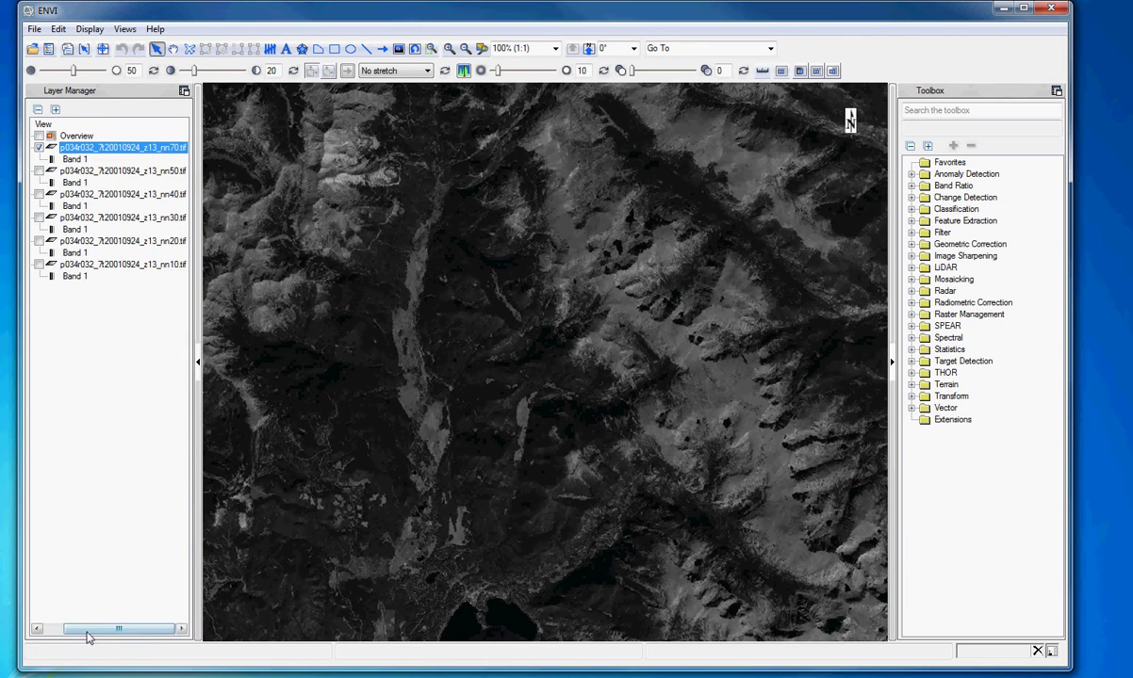
pyautogui.moveTo(87, 634); pyautogui.dragTo(136, 463)
pyautogui.click(39, 148)
pyautogui.click(39, 171)
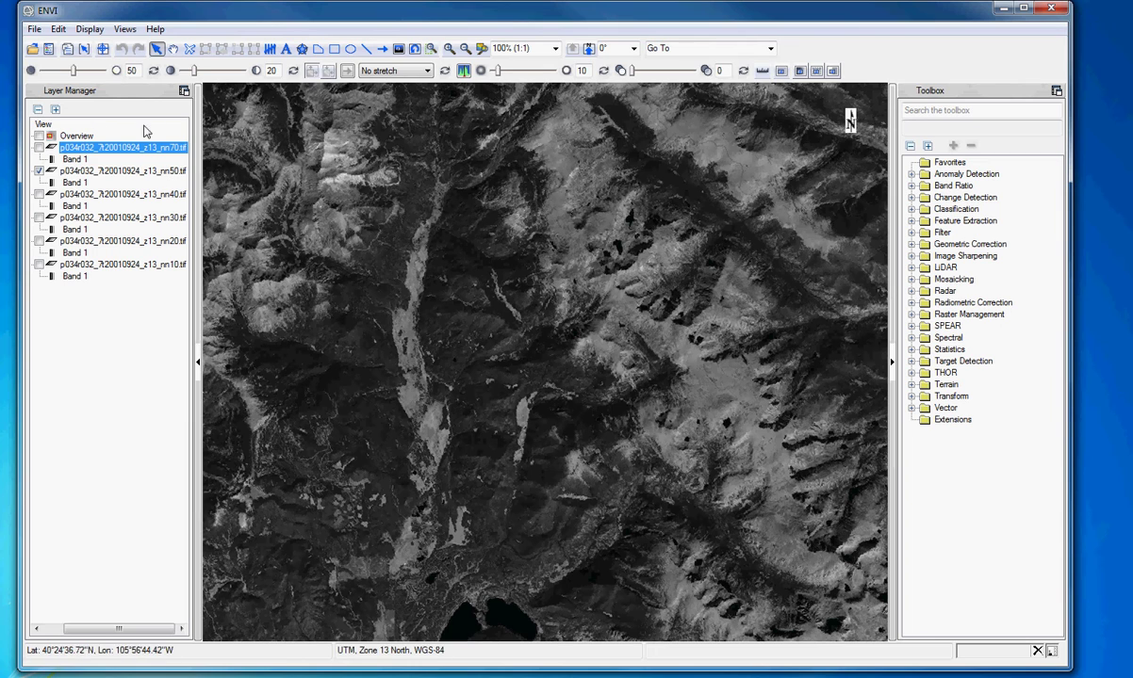
pyautogui.click(38, 171)
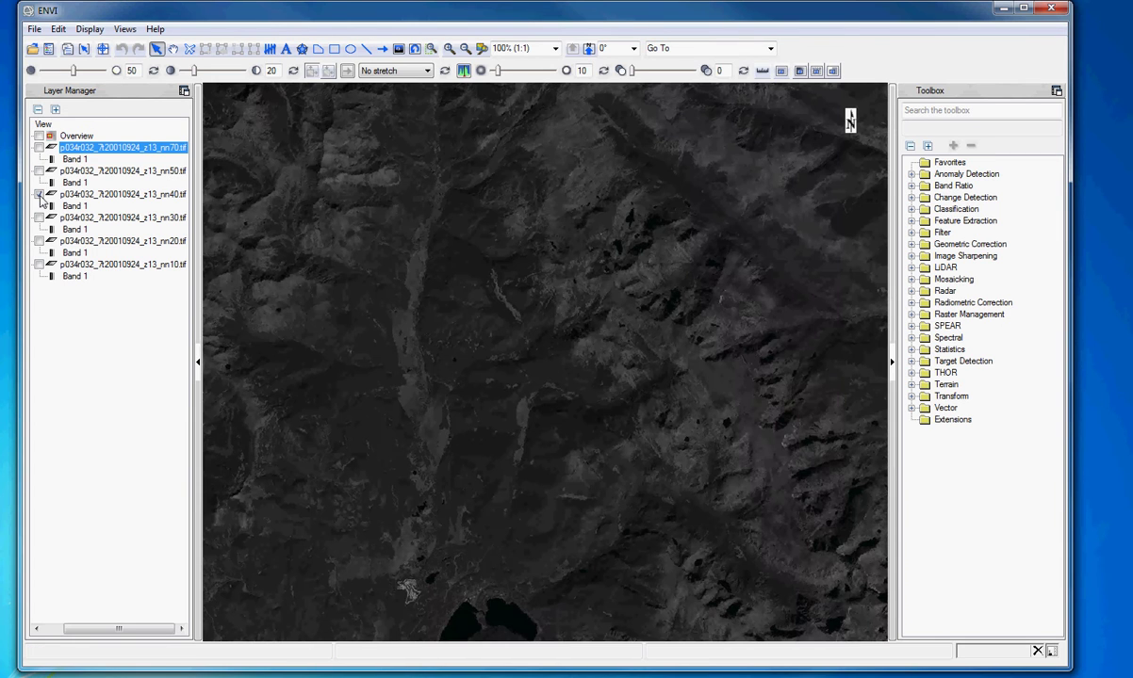
pyautogui.click(40, 195)
pyautogui.click(39, 265)
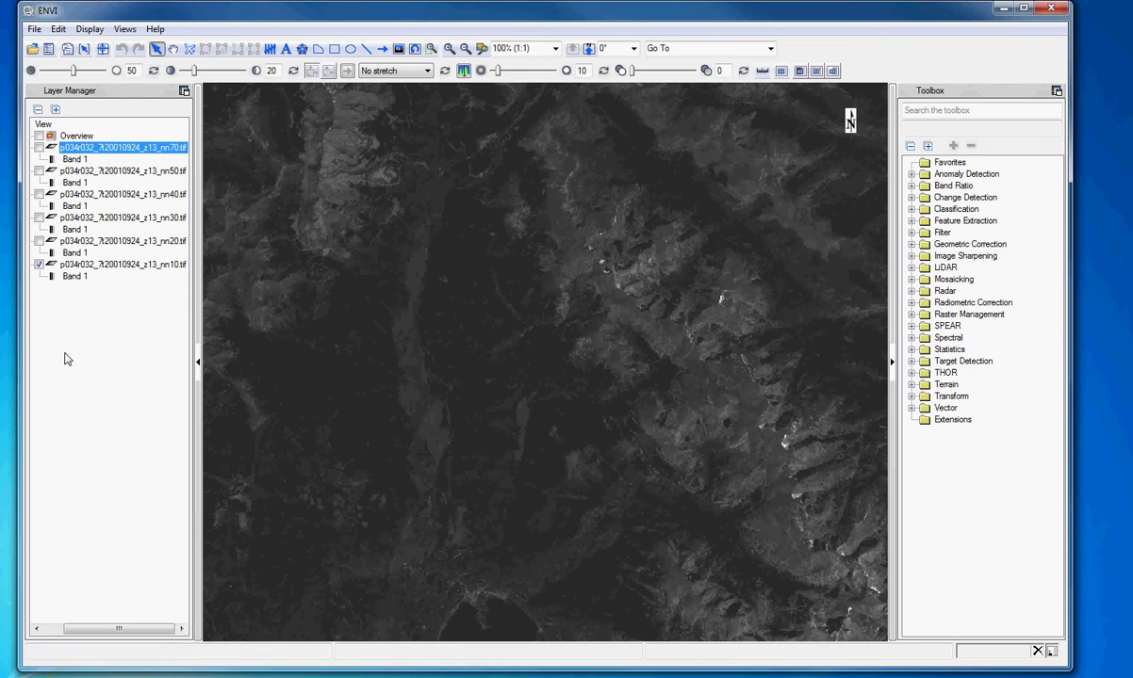
pyautogui.click(39, 267)
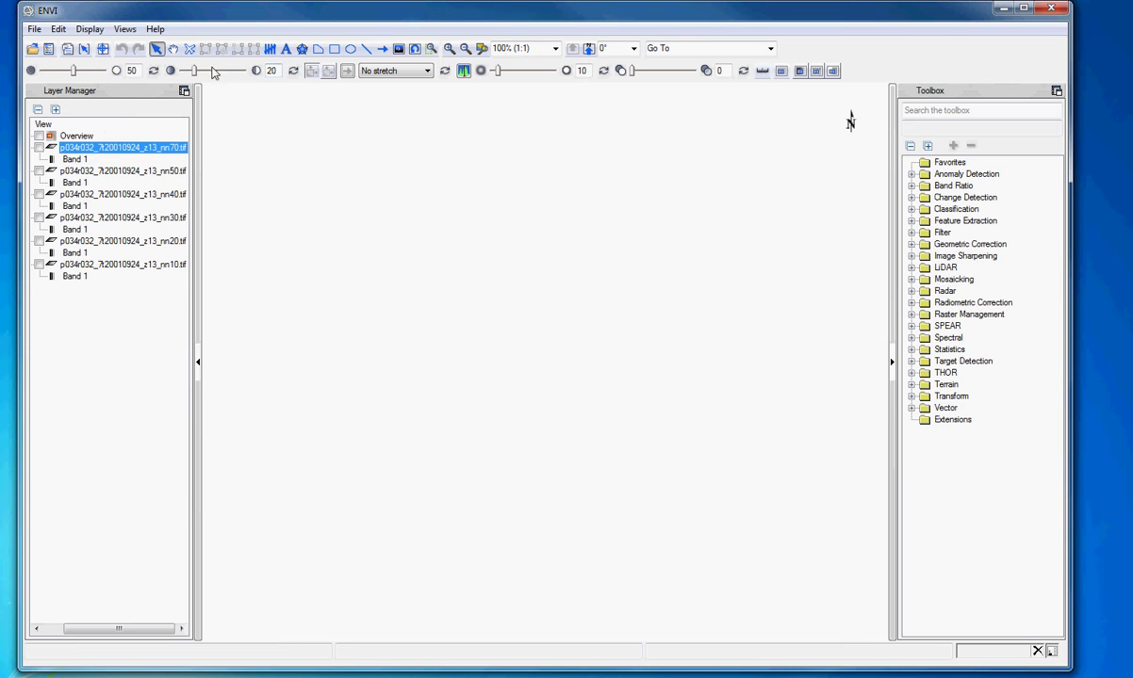
# Turn the nn70 band back on and fly toward the upper-left to reveal new terrain.
pyautogui.click(39, 148)
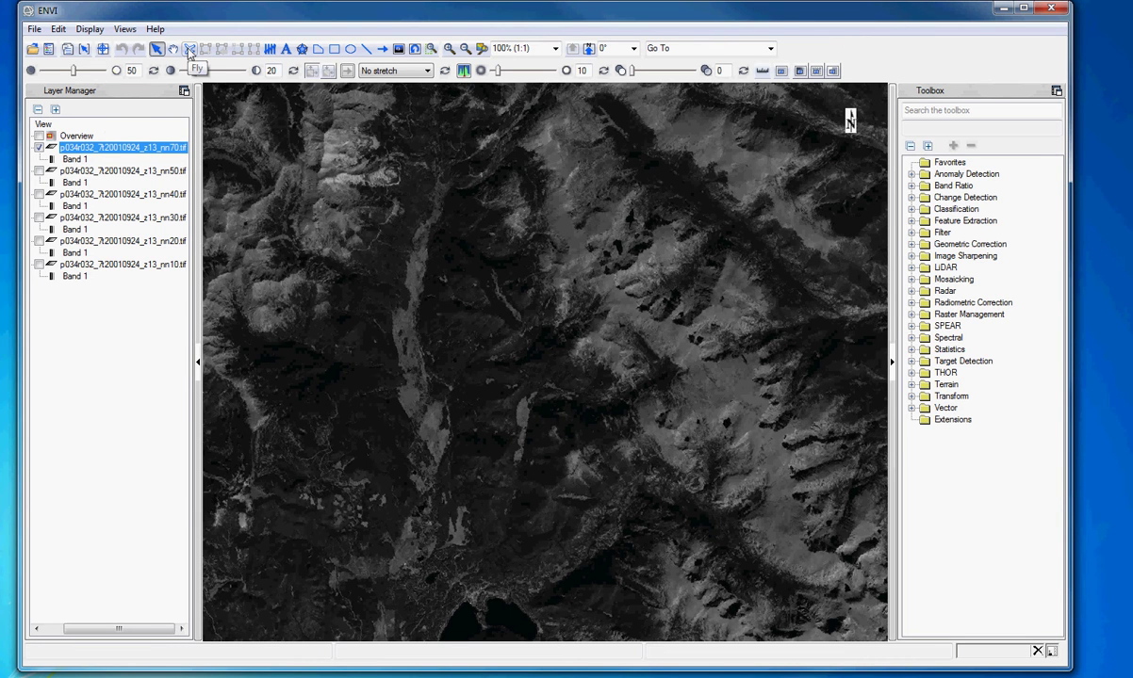
pyautogui.click(189, 51)
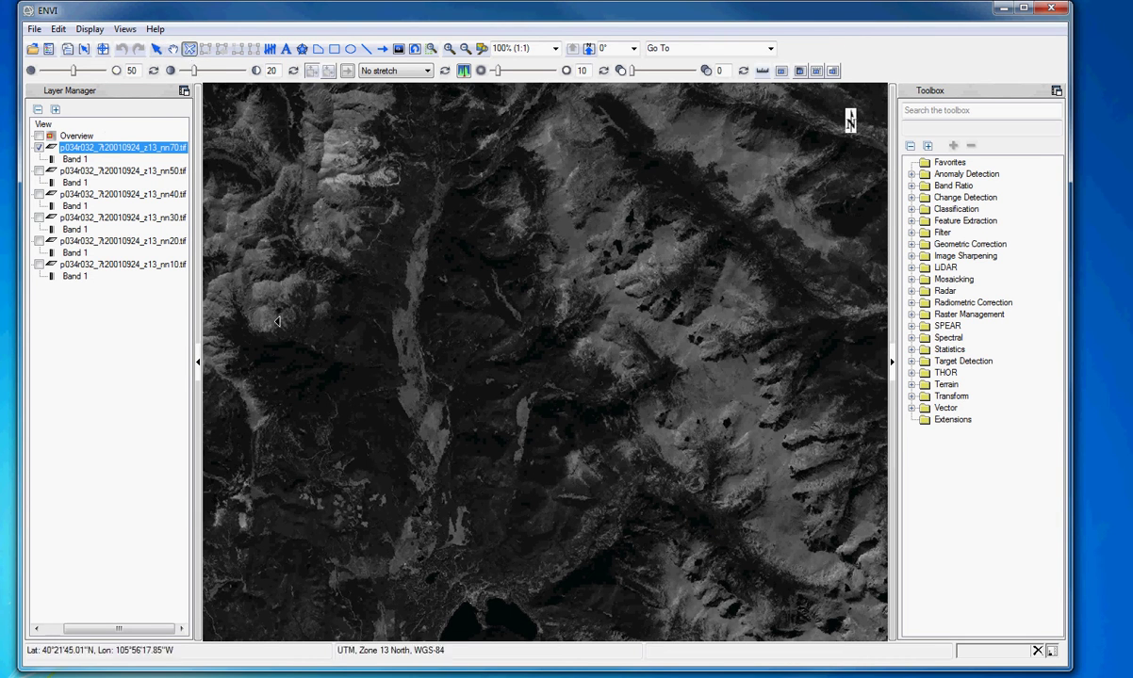
pyautogui.moveTo(375, 347); pyautogui.dragTo(355, 326)
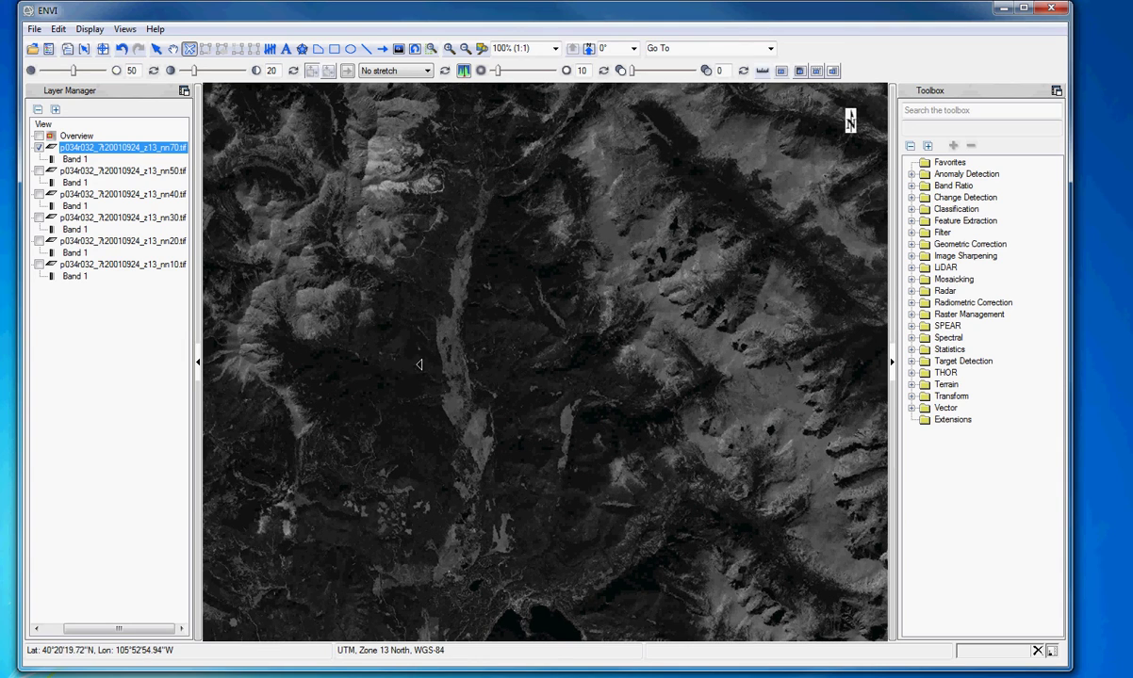
pyautogui.moveTo(409, 403); pyautogui.dragTo(329, 377)
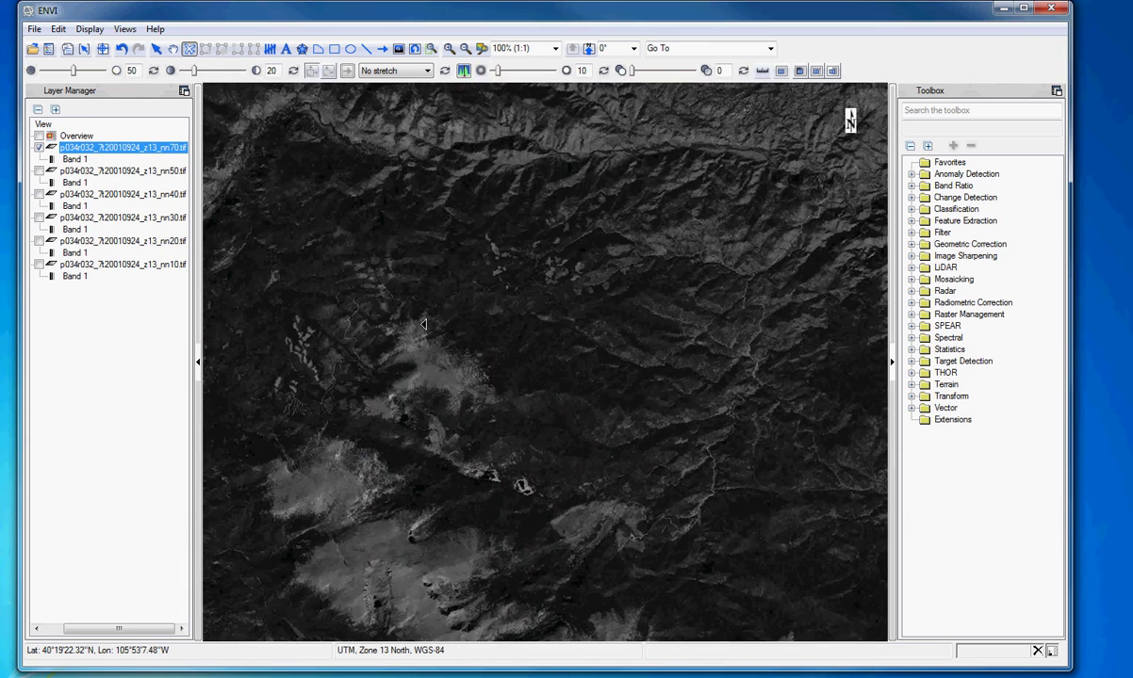
# Open the Cursor Value window over the image and highlight its Map and MGRS coordinate lines.
pyautogui.click(84, 52)
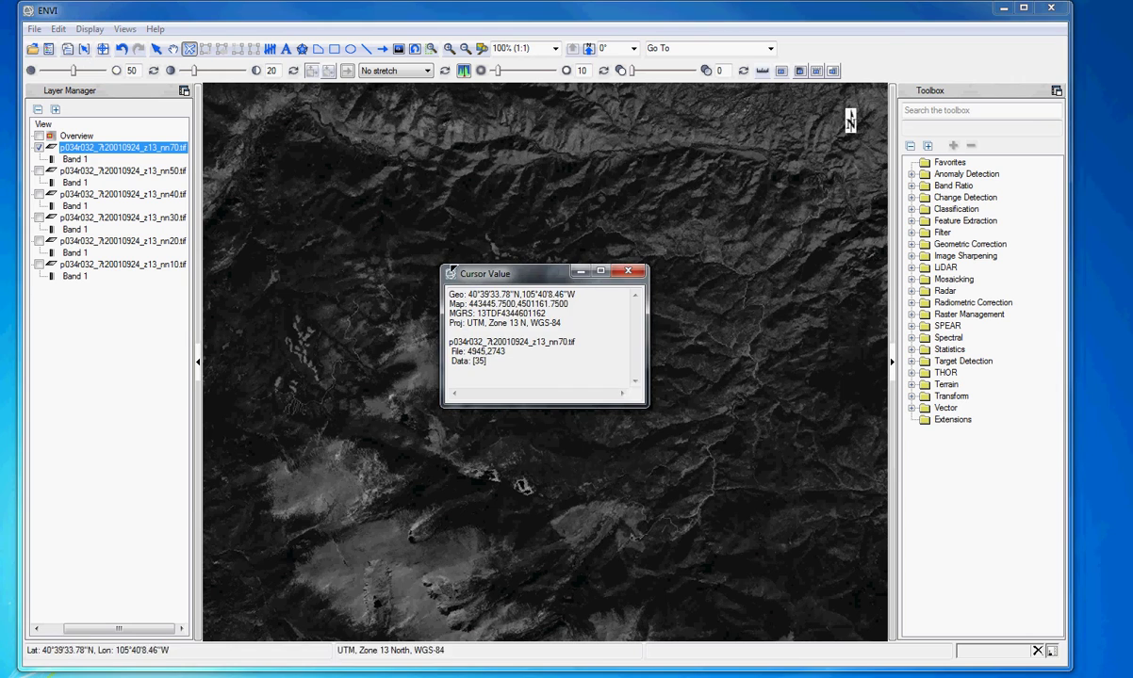
pyautogui.moveTo(467, 258); pyautogui.dragTo(322, 354)
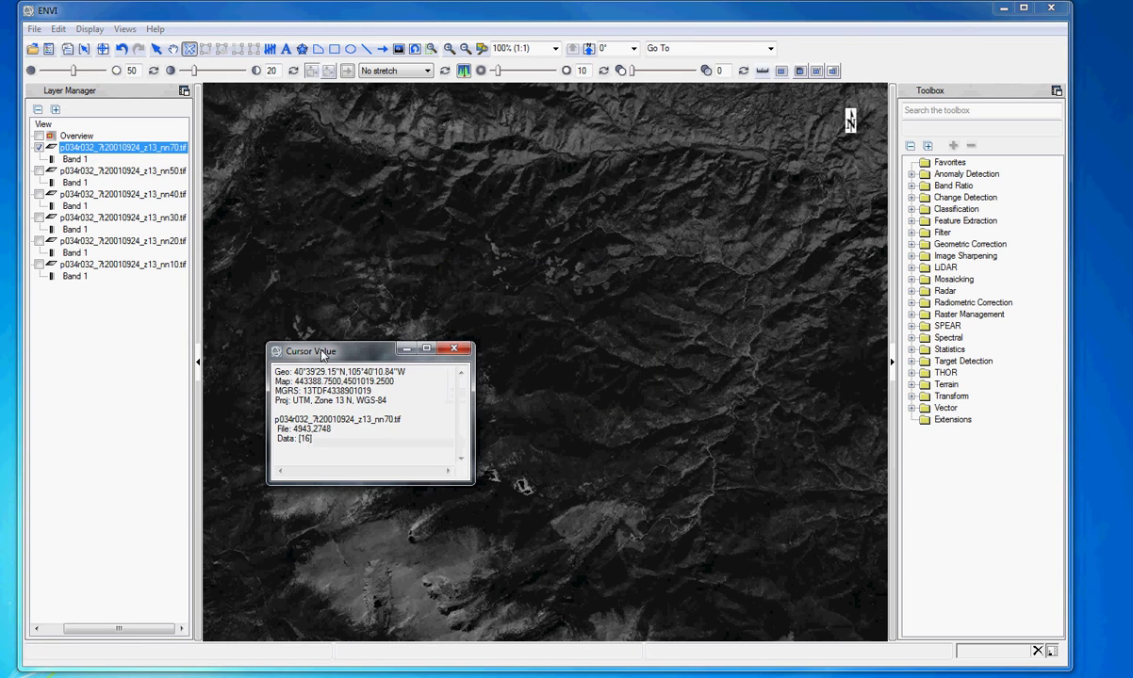
pyautogui.click(156, 50)
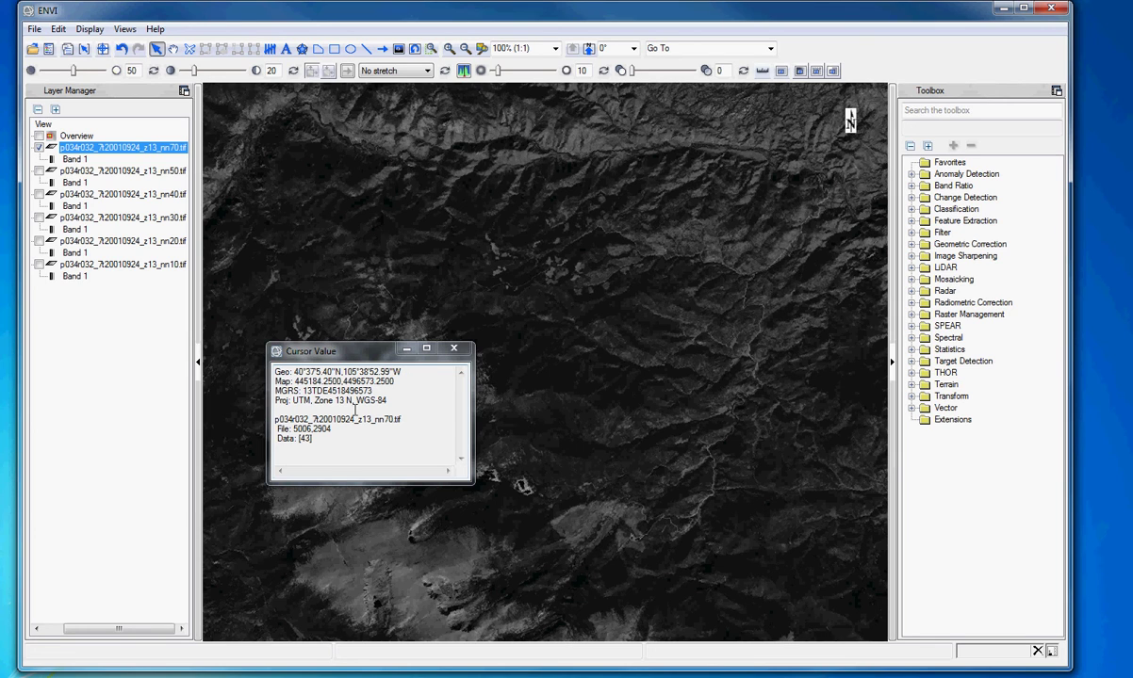
pyautogui.moveTo(295, 382); pyautogui.dragTo(408, 390)
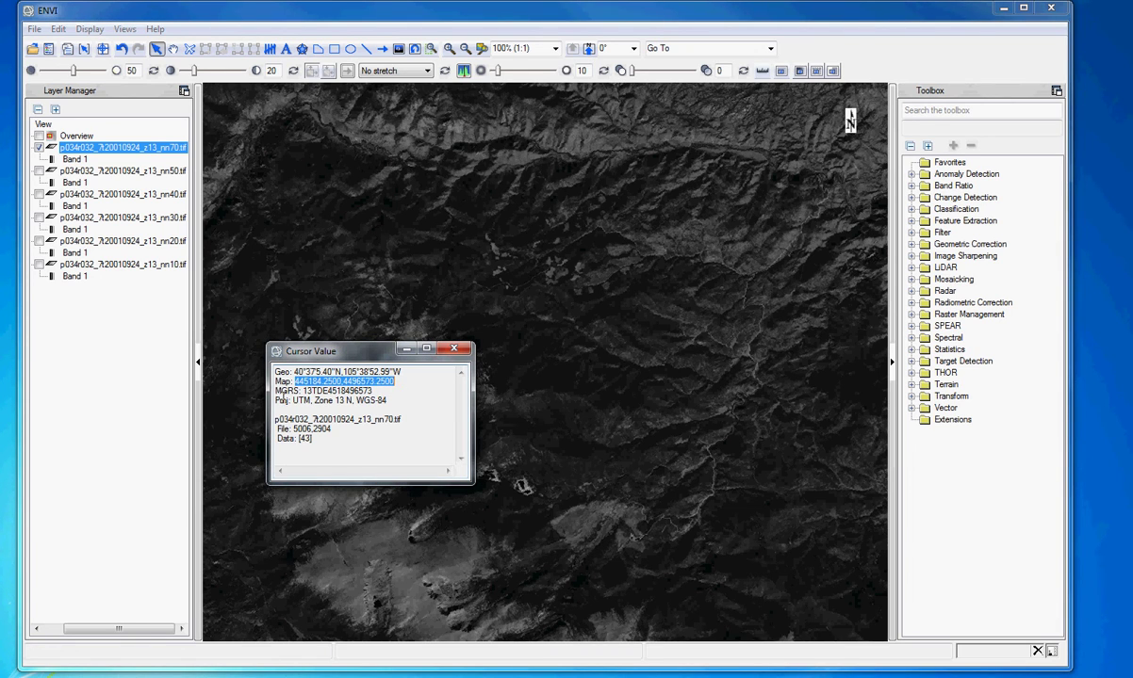
pyautogui.moveTo(275, 390); pyautogui.dragTo(373, 391)
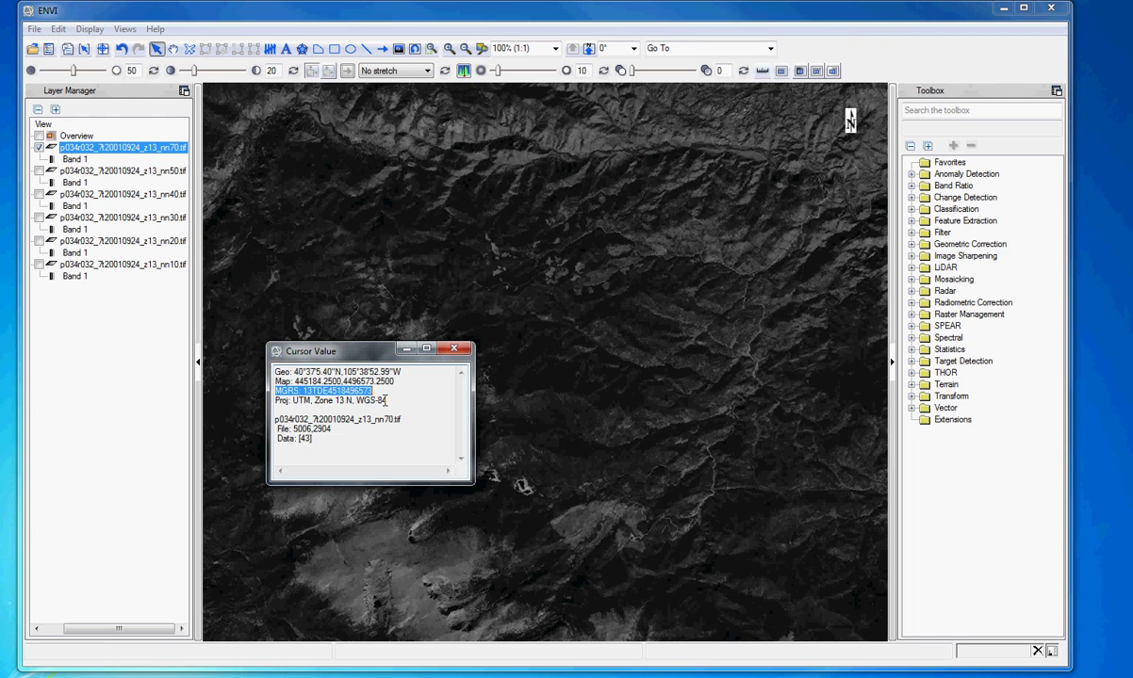
# Place a crosshair at several image points, ending at location 5328, 2789 in the readout.
pyautogui.click(103, 48)
pyautogui.click(657, 267)
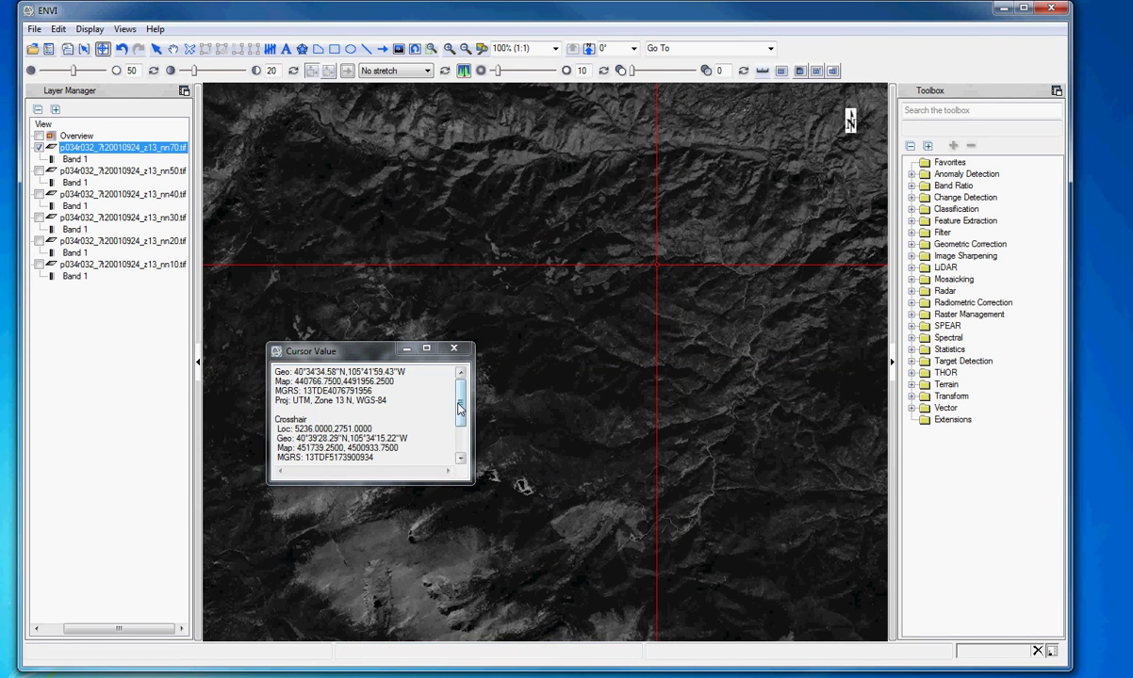
pyautogui.scroll(-2, 434, 386)
pyautogui.click(516, 166)
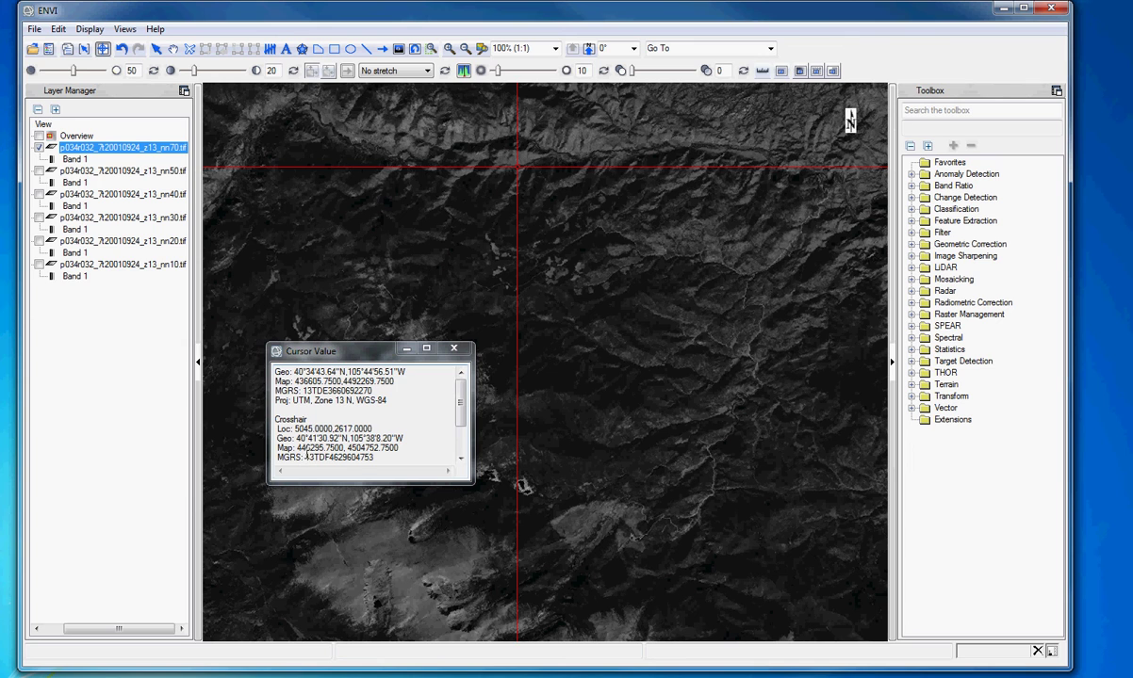
pyautogui.scroll(-2, 401, 443)
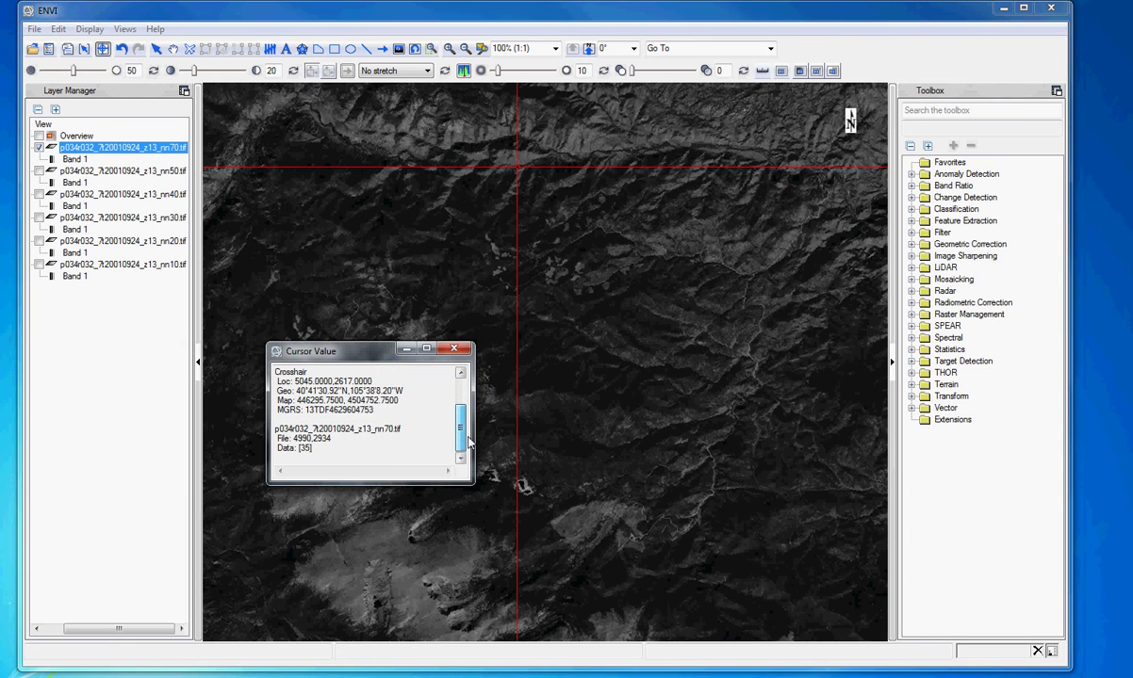
pyautogui.click(723, 293)
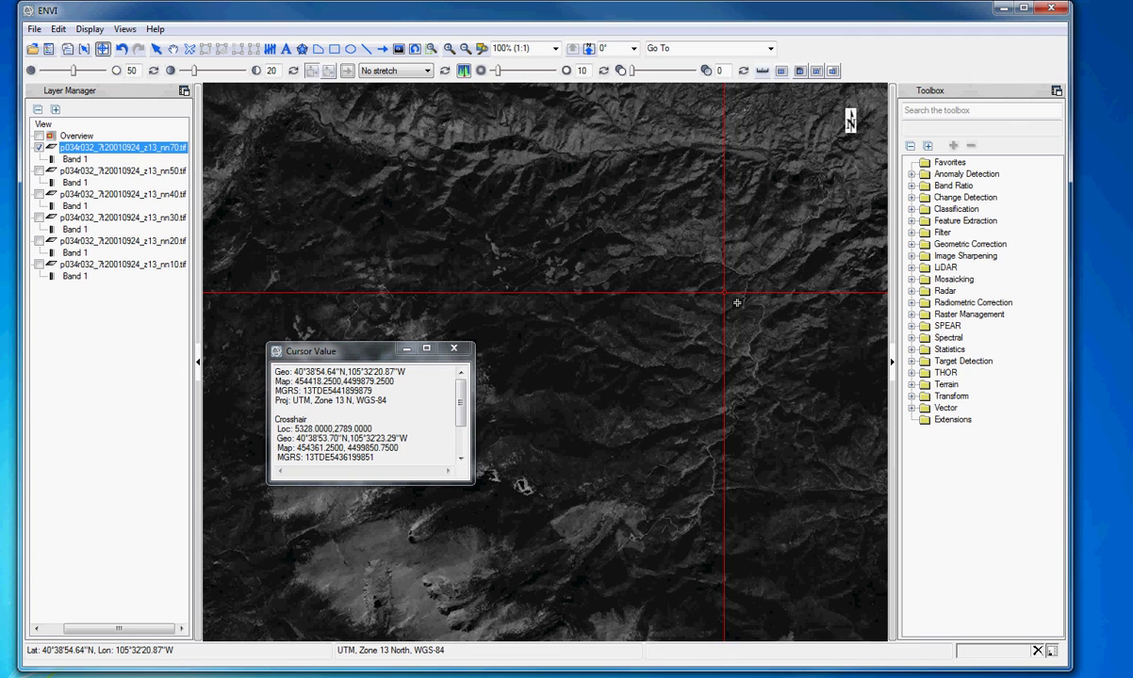
pyautogui.click(684, 51)
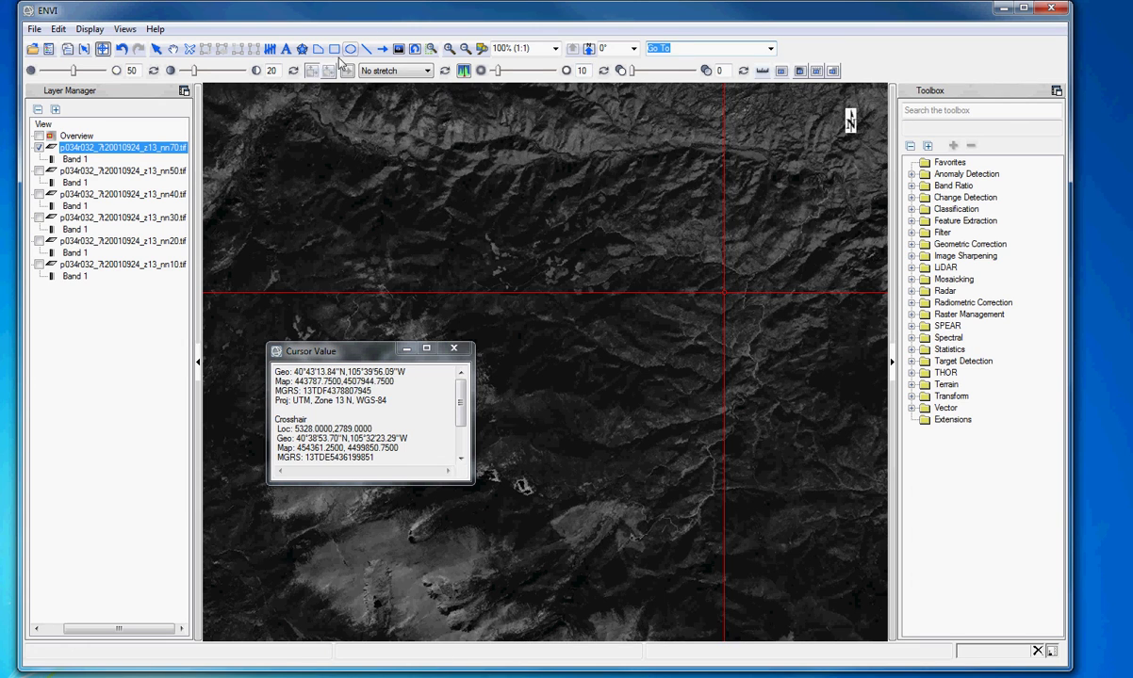
# Pan the nn70 image northwest until a river valley comes into view.
pyautogui.click(173, 49)
pyautogui.moveTo(404, 321); pyautogui.dragTo(665, 384)
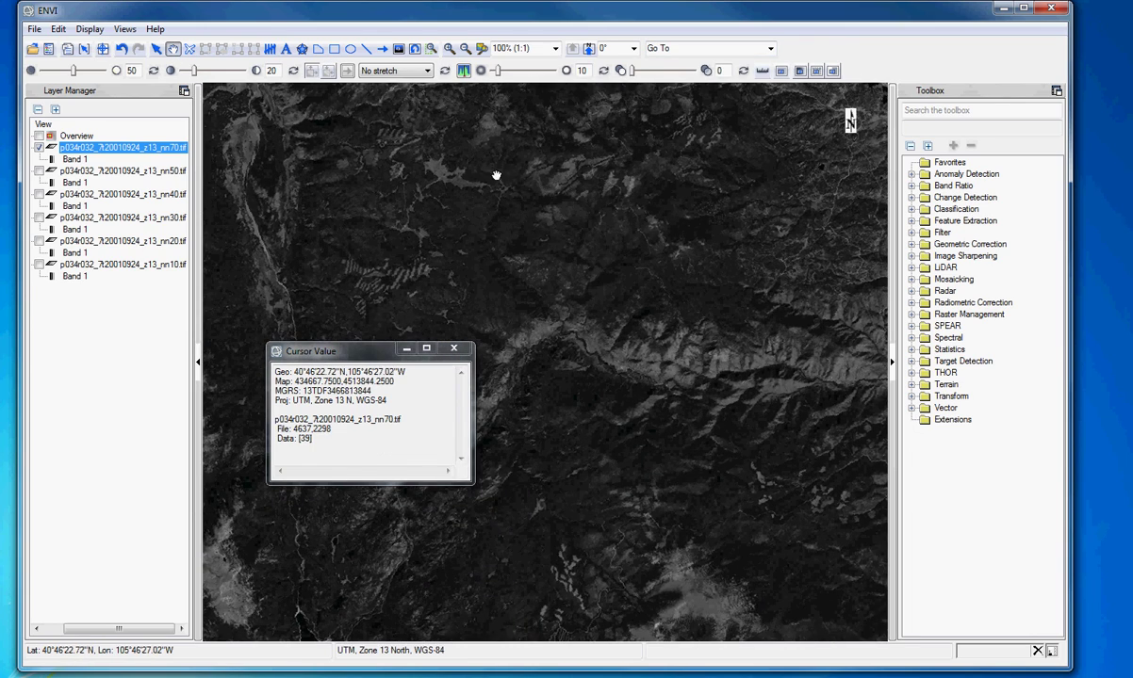
pyautogui.moveTo(499, 172); pyautogui.dragTo(419, 228)
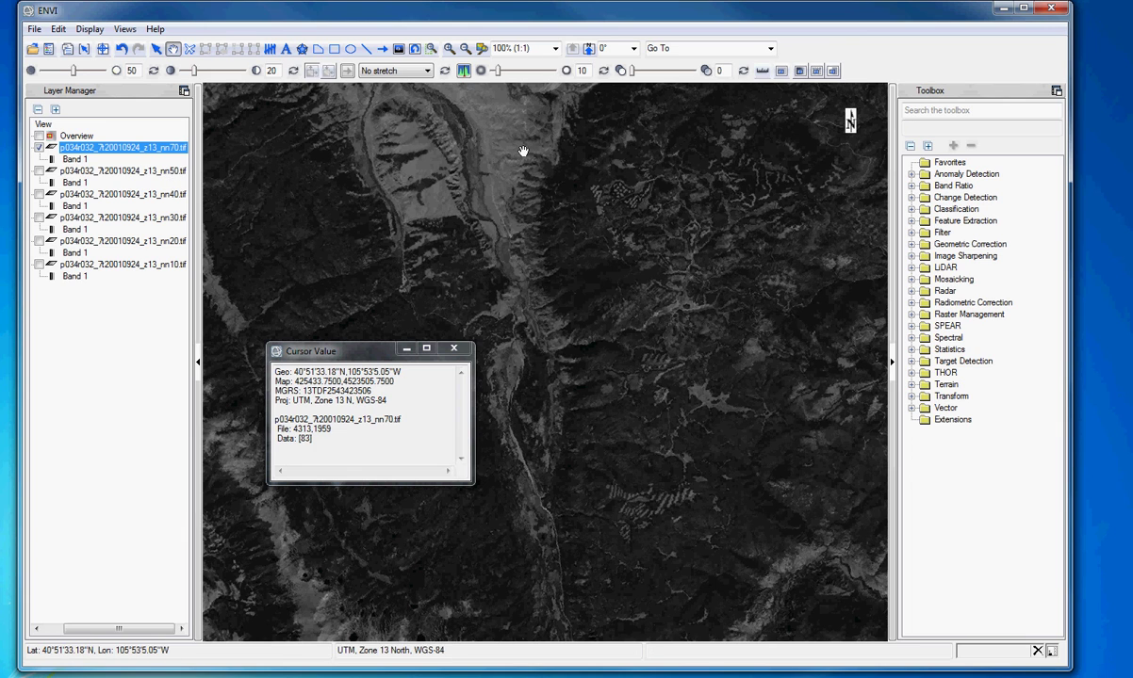